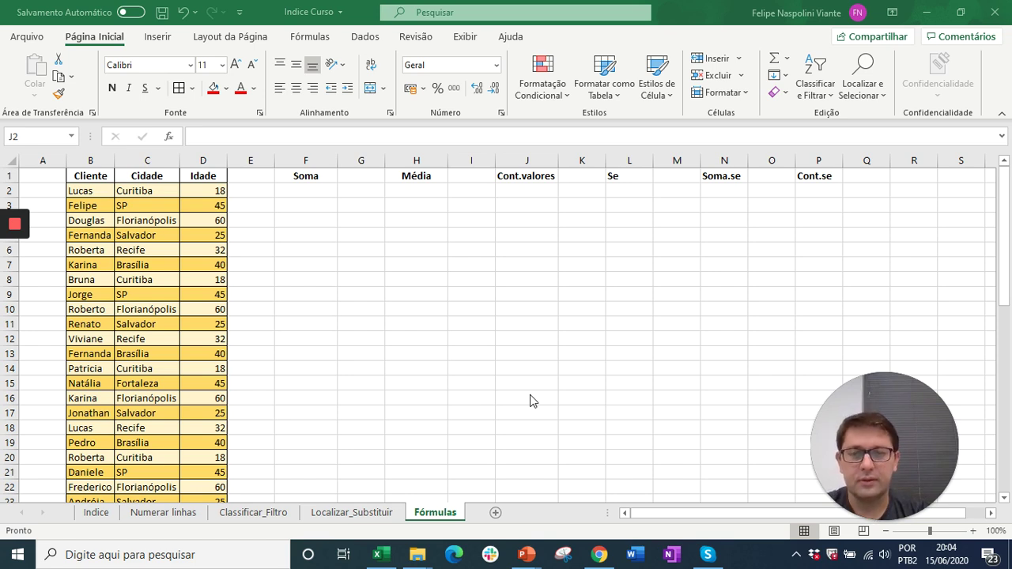
Enter a SOMA formula in cell F2, under Soma, totalling the Idade values in D2:D51
left_click(307, 190)
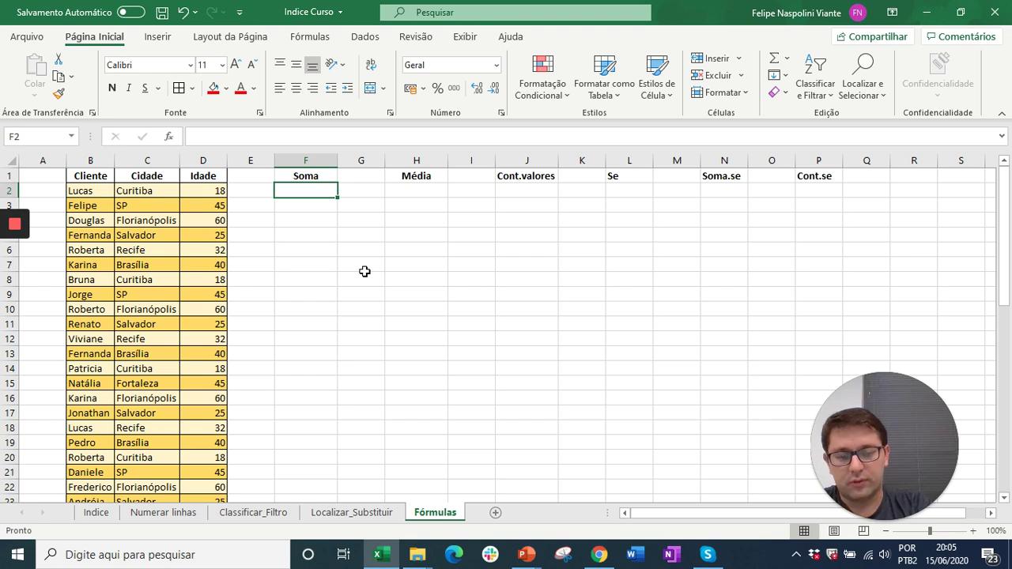
type("=")
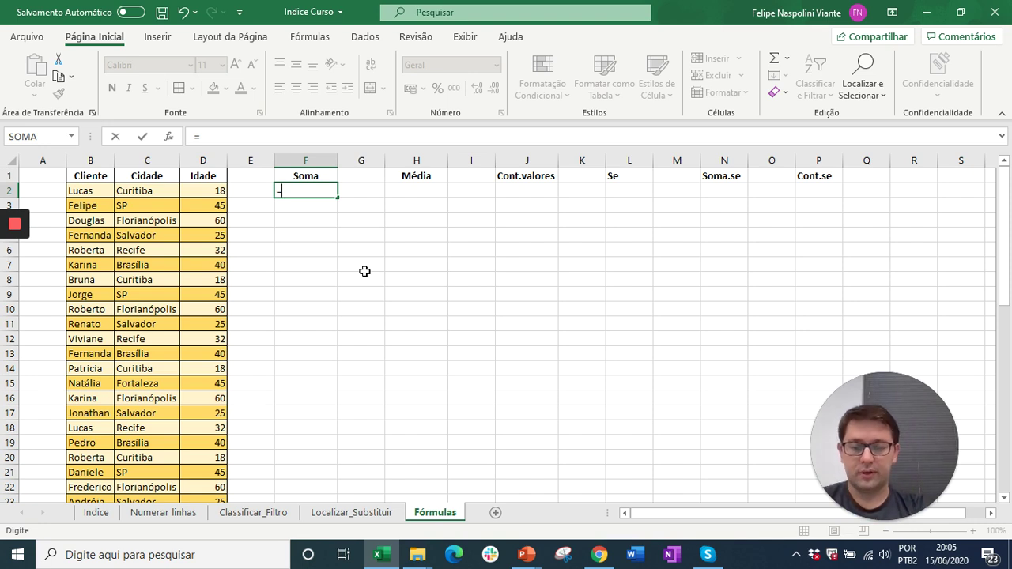
type("soma")
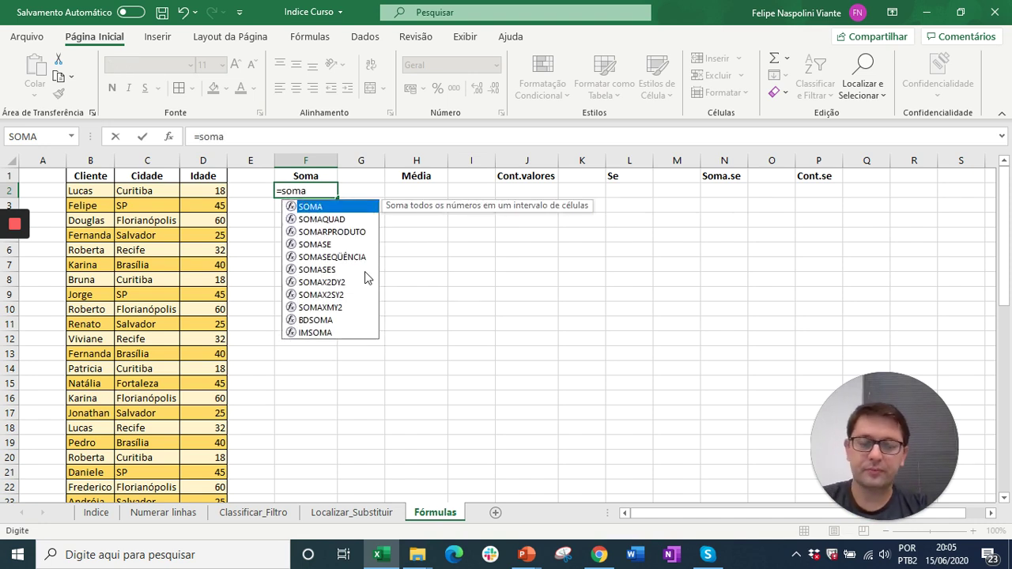
type("(")
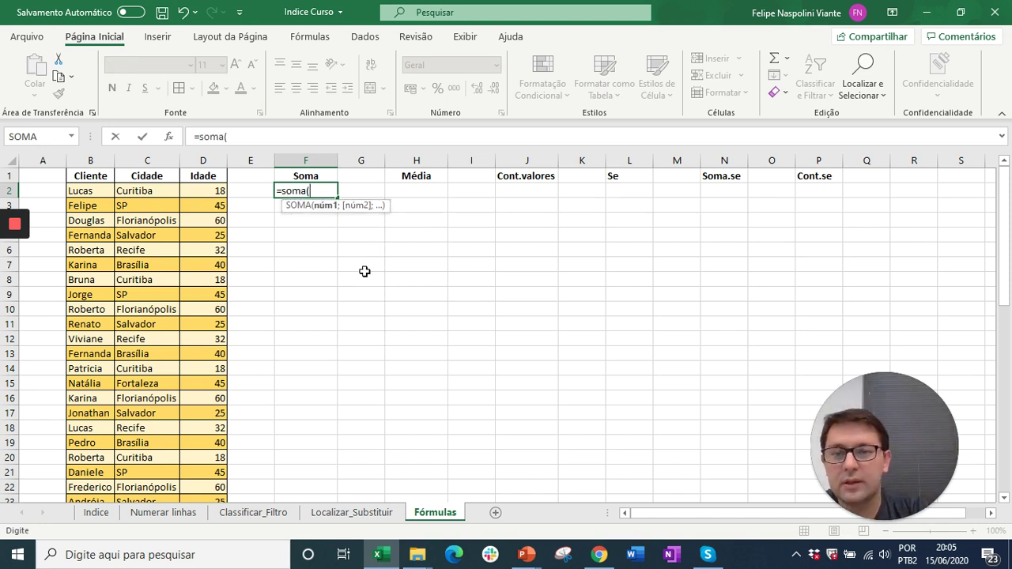
left_click(210, 191)
left_click_drag(209, 192, 210, 474)
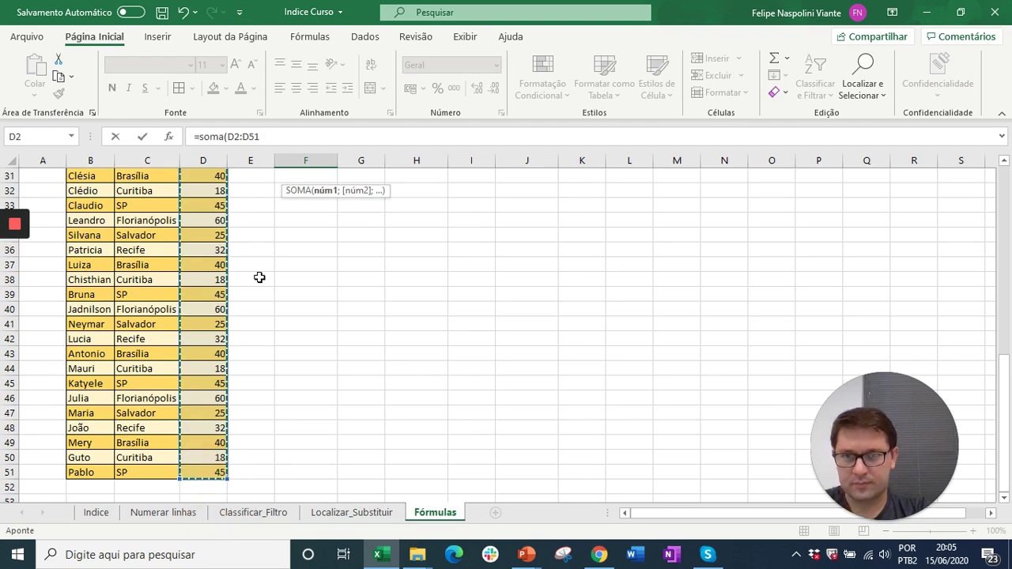
type(")")
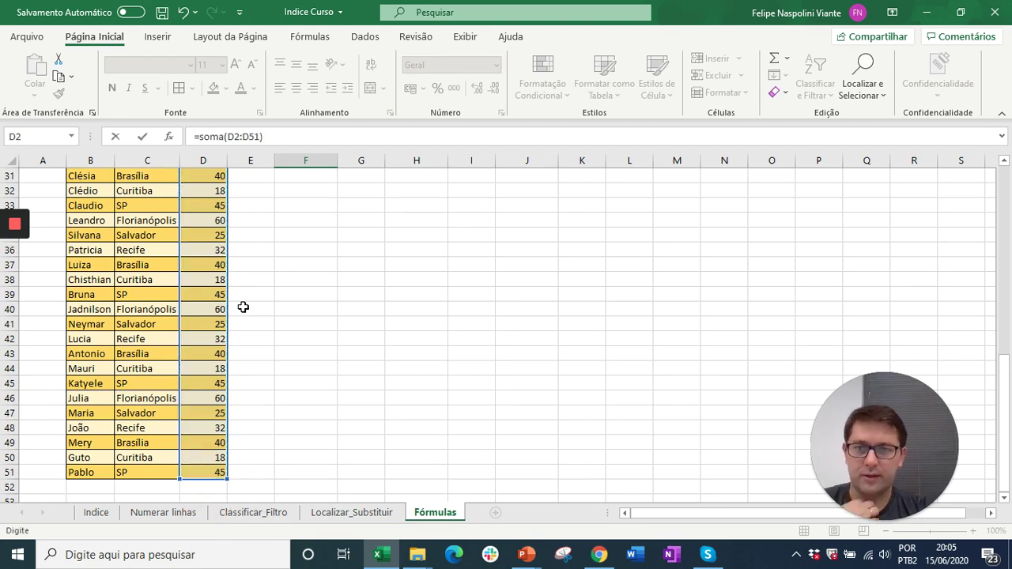
key("Return")
key("Up")
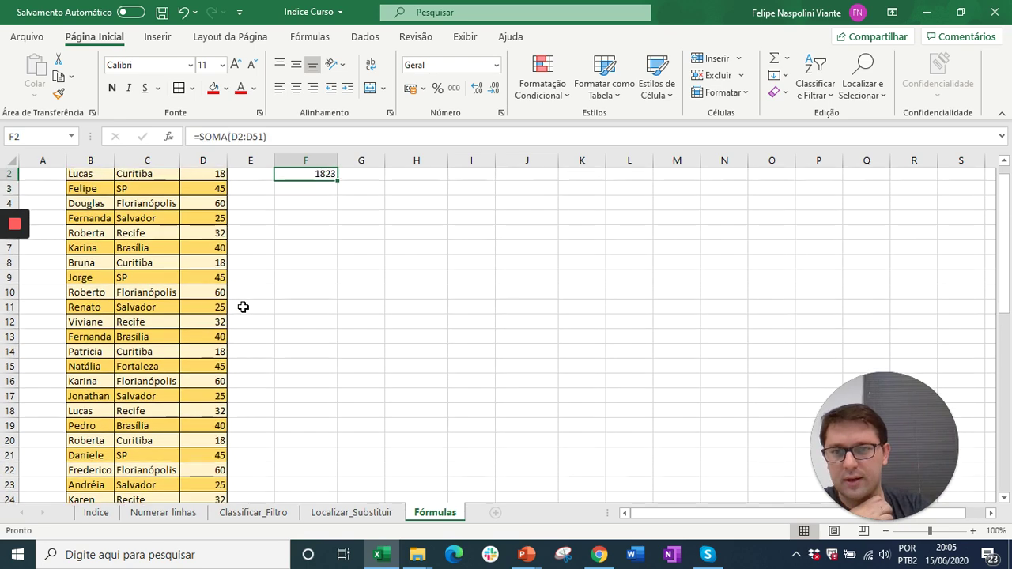
key("Up")
key("Down")
Enter a SOMA formula in cell F3 that adds only the individual cells D2, D4, D6, D10 and D13
key("Down")
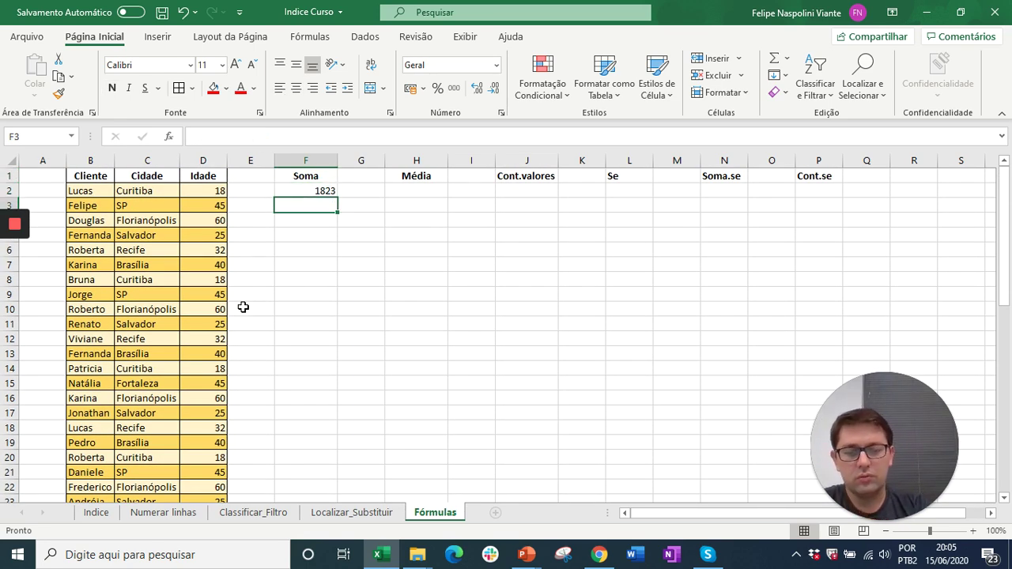
type("=soma(")
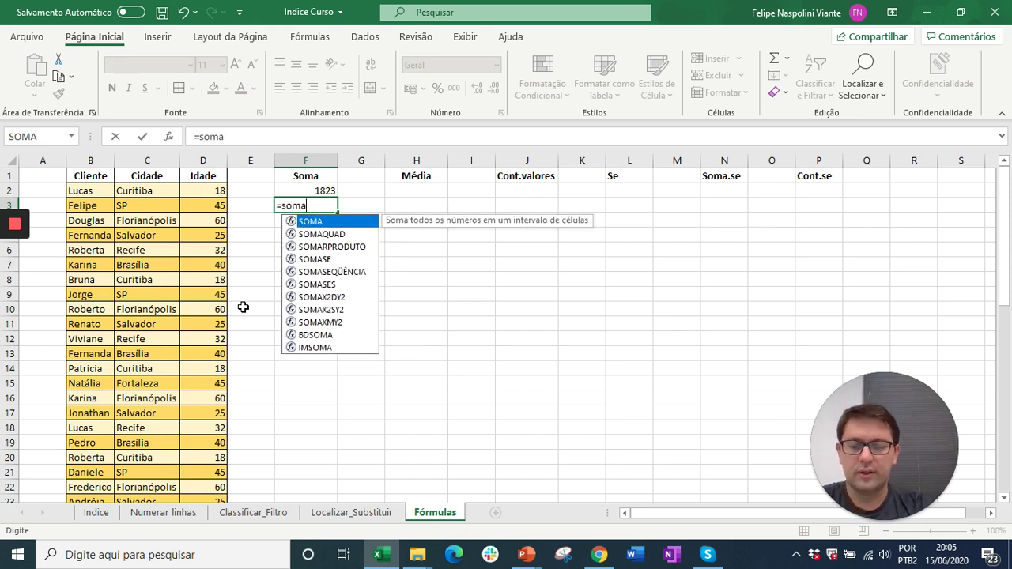
left_click(198, 192)
type(";")
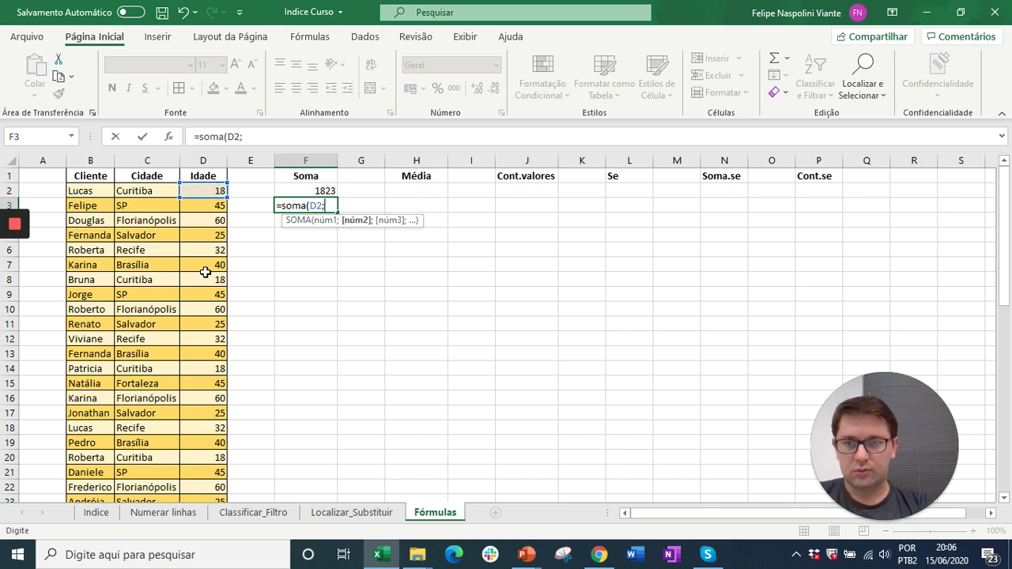
left_click(216, 222)
type(";")
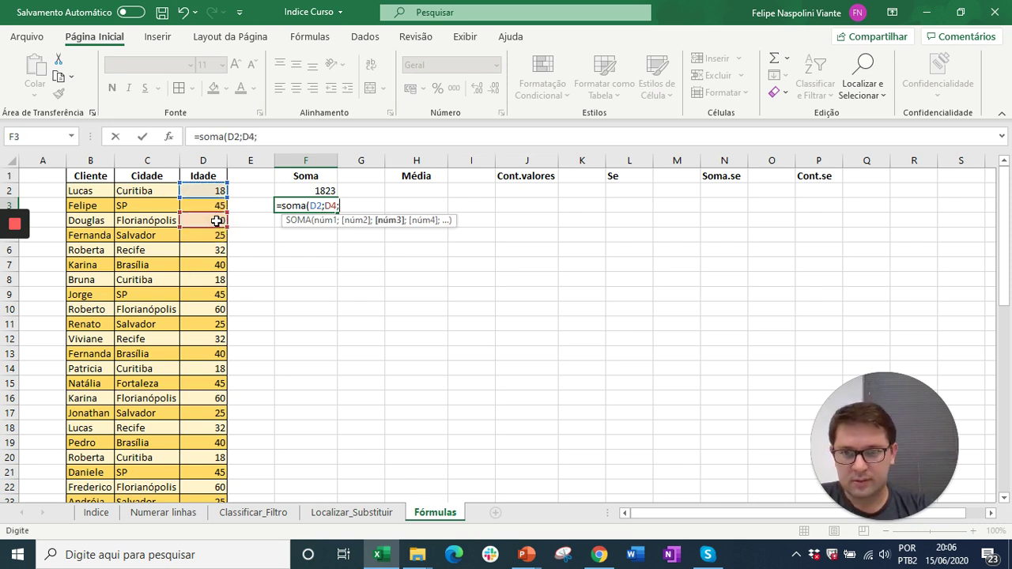
left_click(214, 252)
type(";")
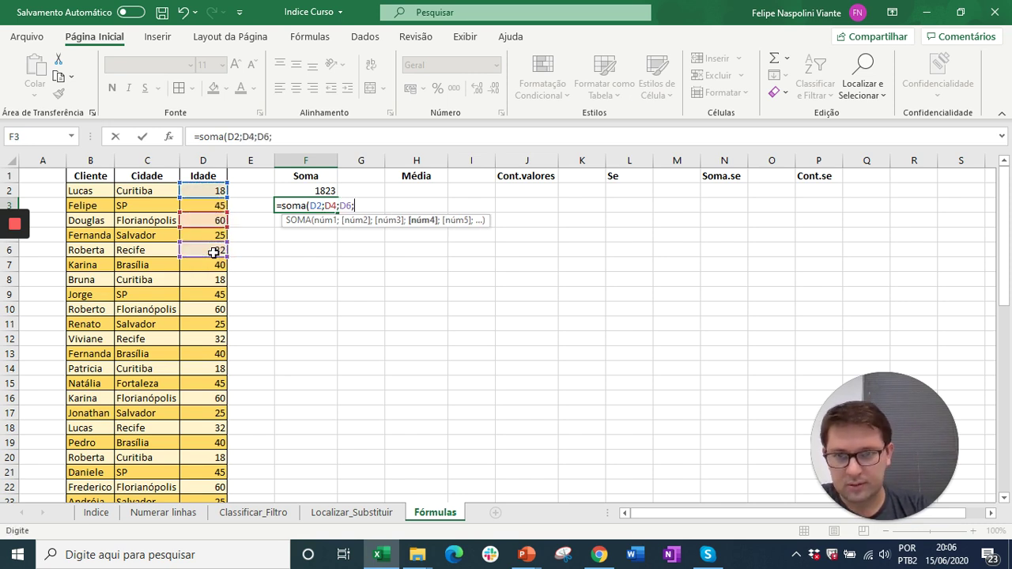
left_click(211, 307)
type(";")
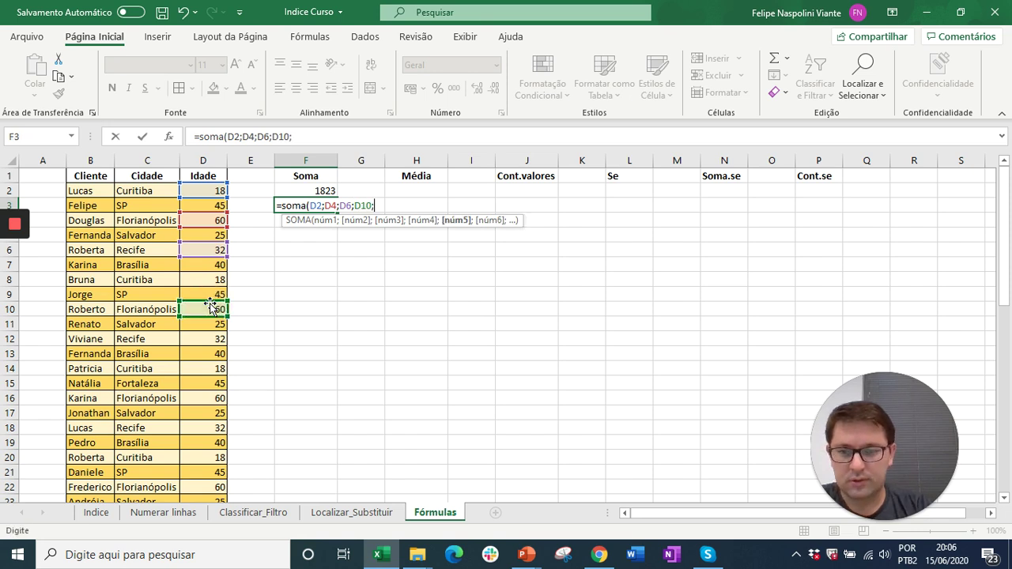
left_click(211, 354)
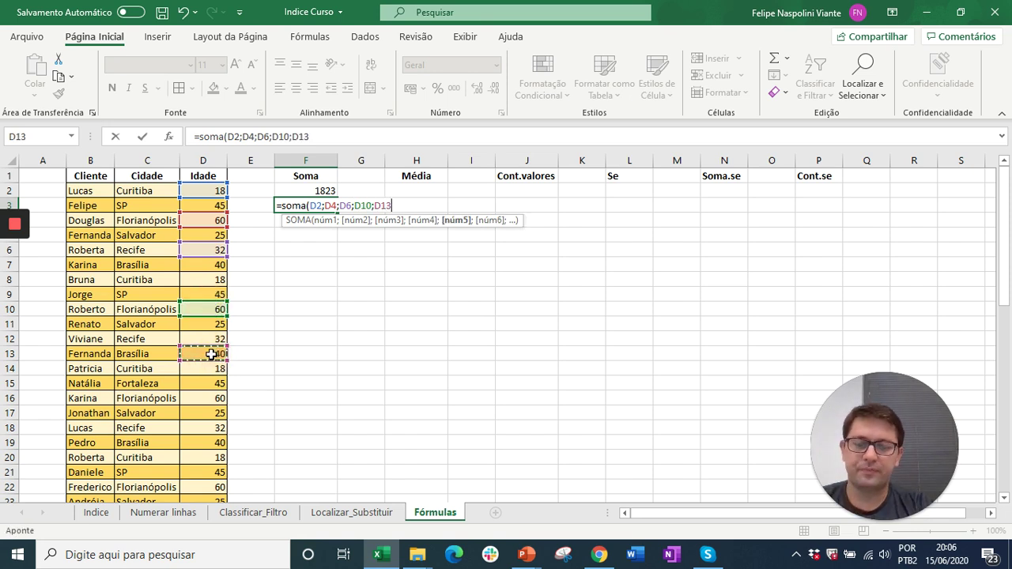
type(")")
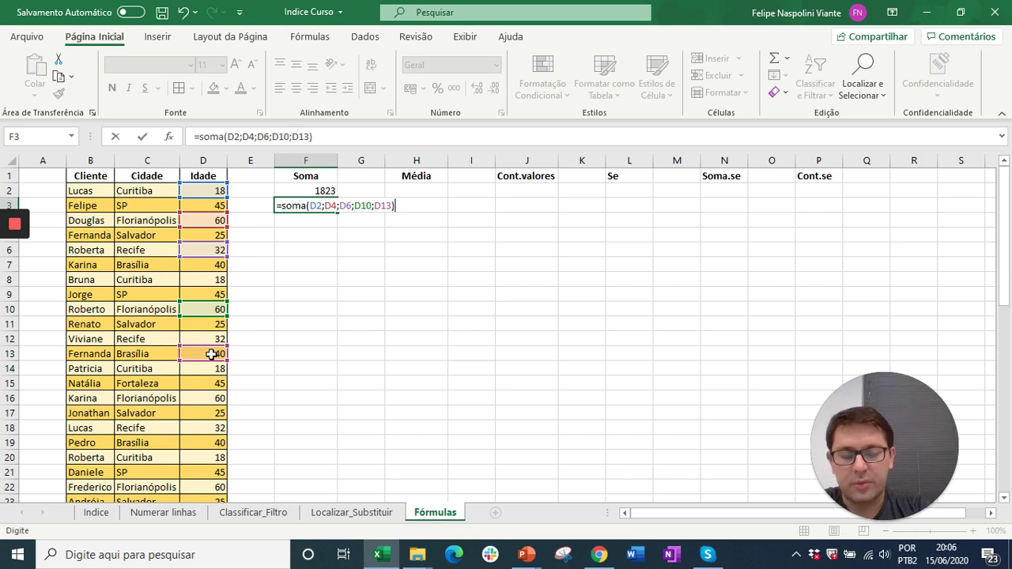
key("Return")
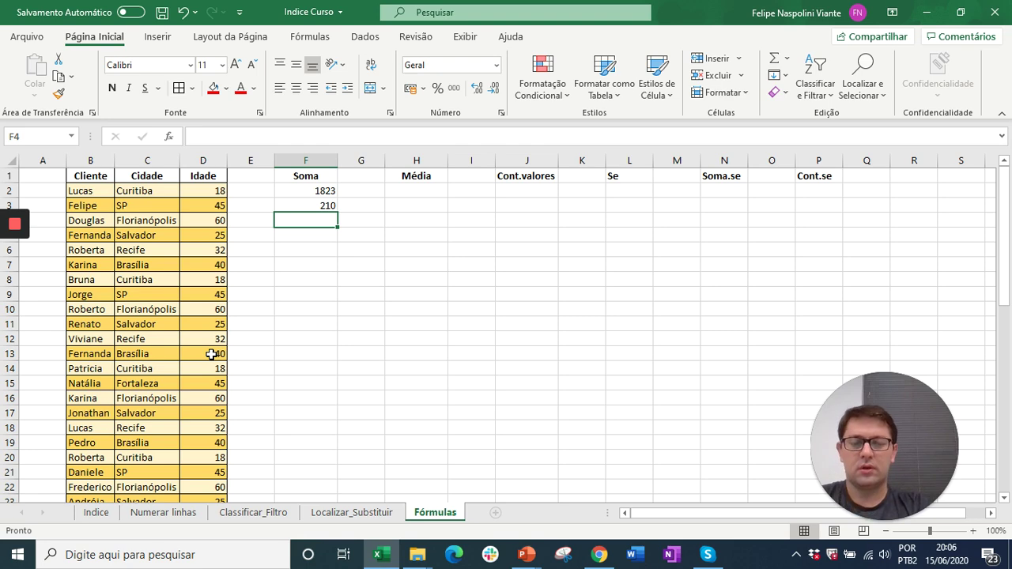
Enter another SOMA formula in cell F4 that adds the full Idade range D2:D51
type("=s")
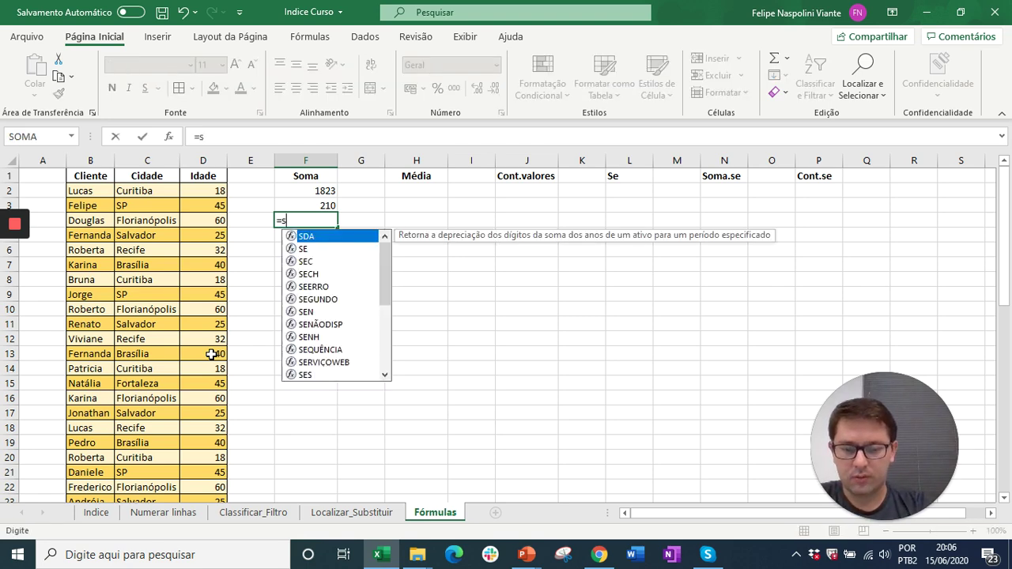
type("oma(")
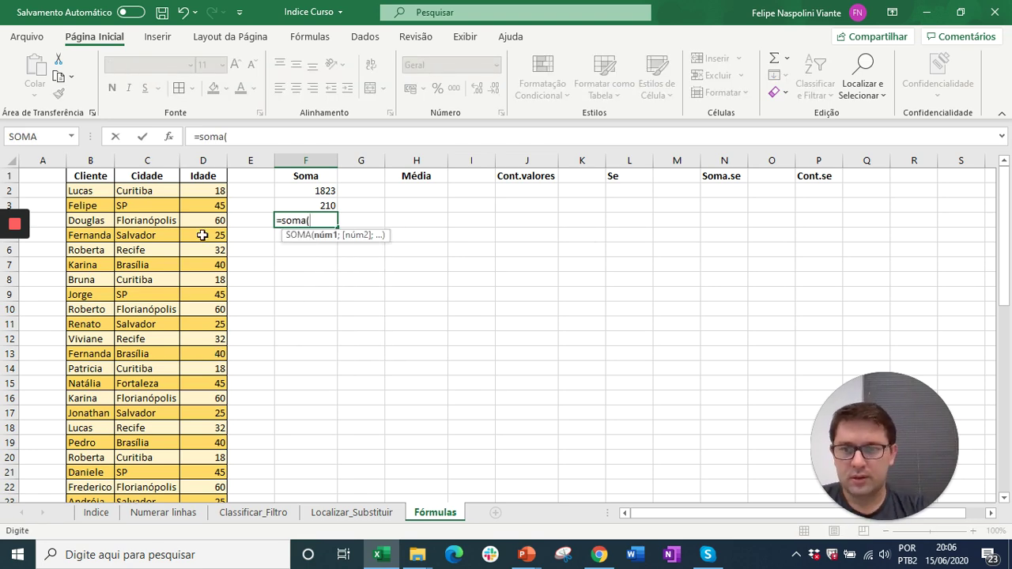
left_click(202, 190)
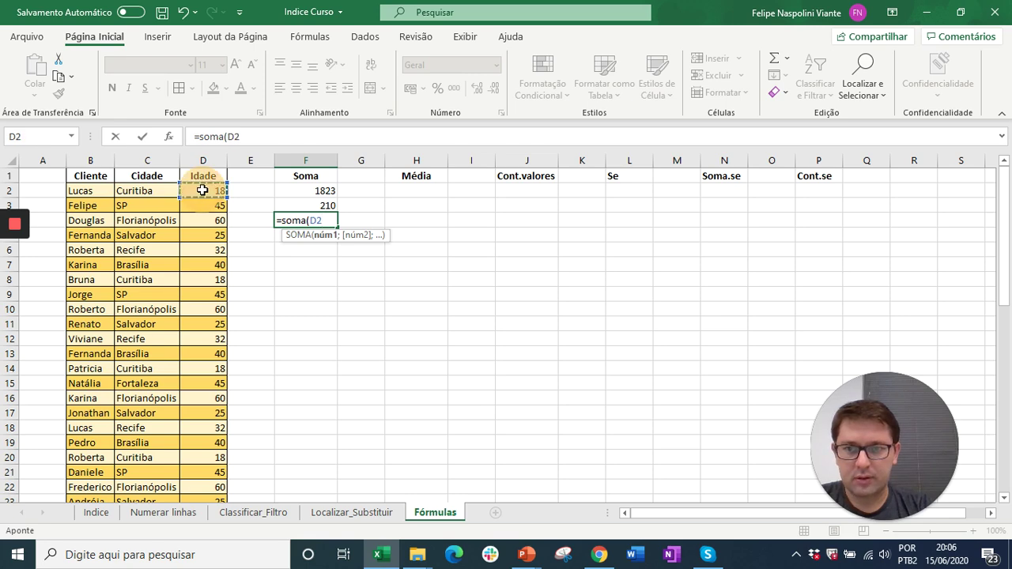
left_click_drag(203, 190, 208, 468)
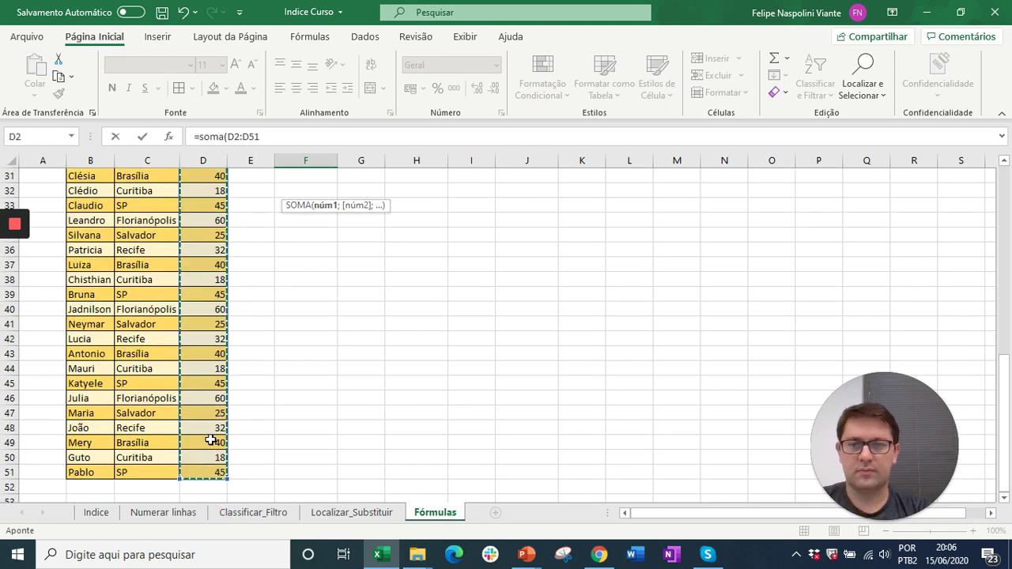
type(")")
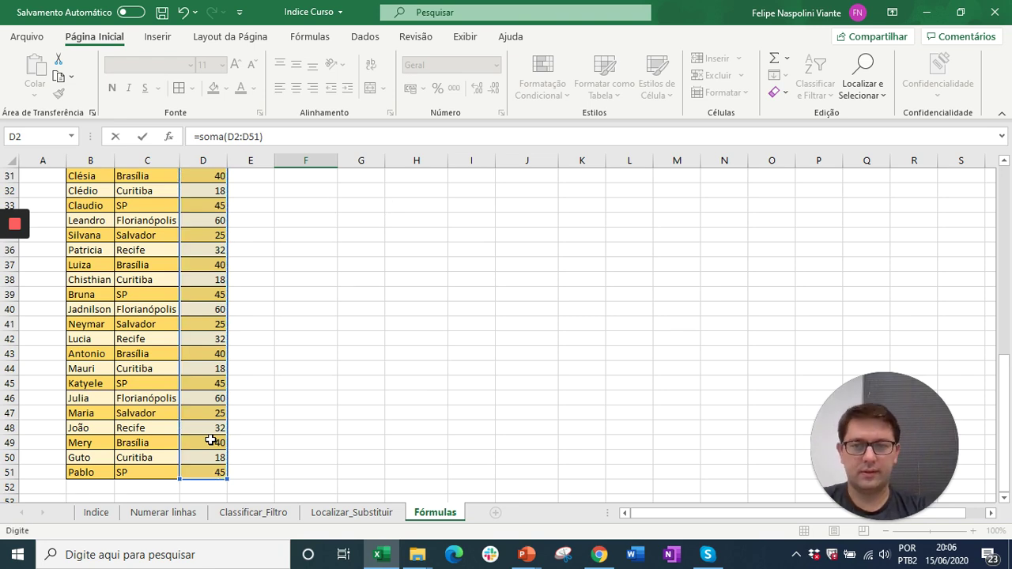
key("Return")
key("Up")
key("Up")
key("Up")
key("Up")
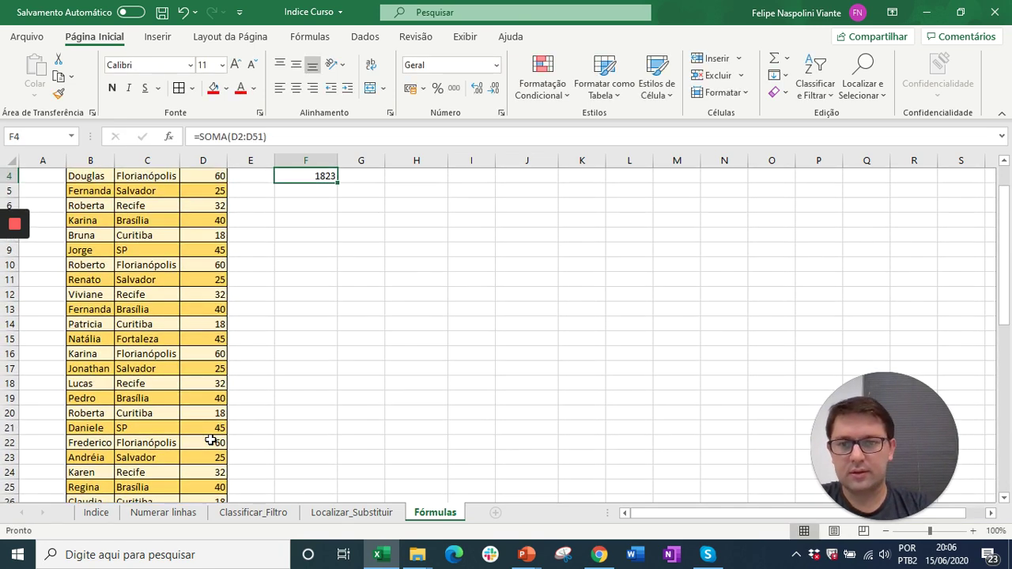
key("Down")
key("Down")
key("Down")
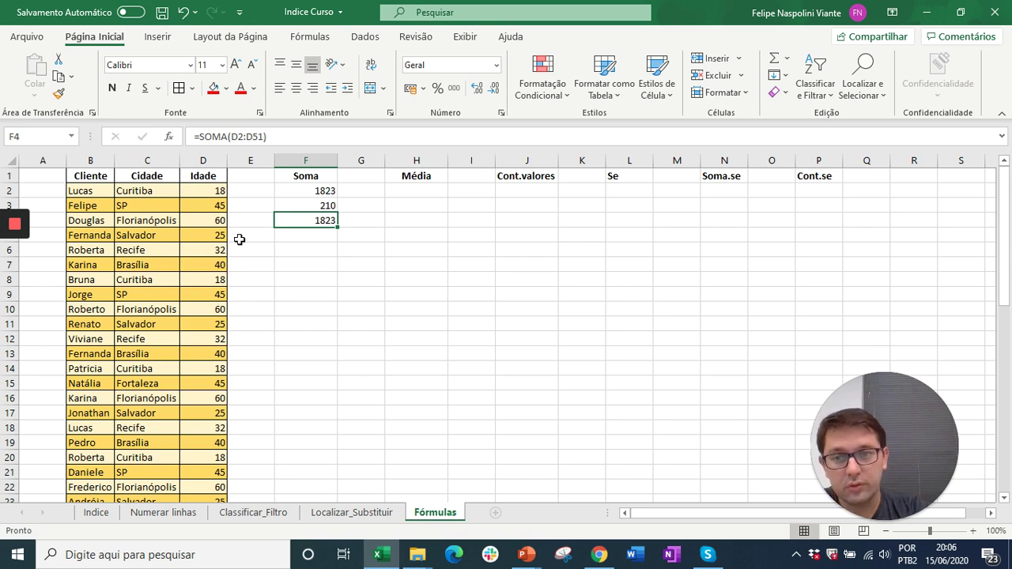
left_click(208, 191)
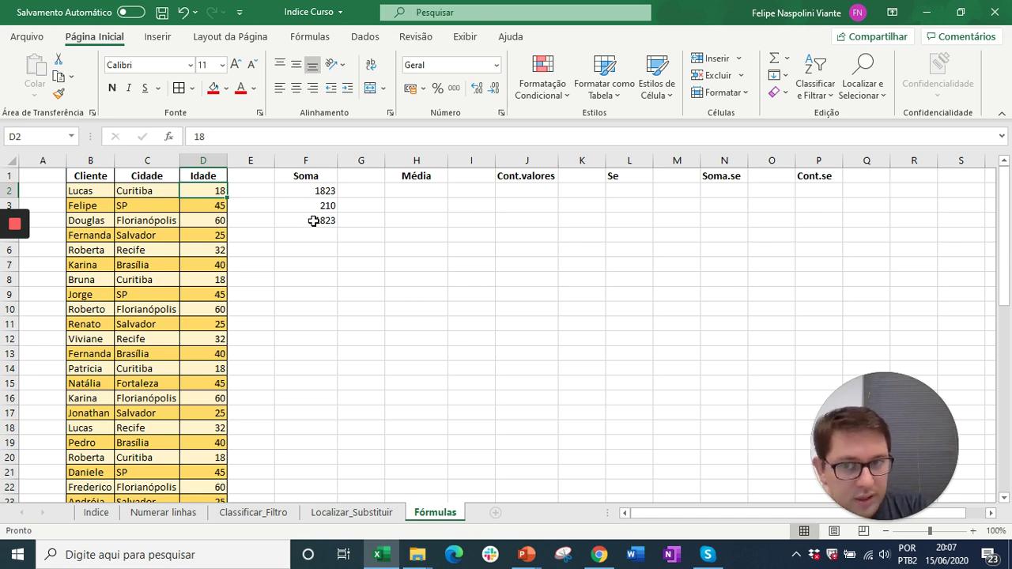
Calculate the average age in cell H2, under Média, with a MÉDIA formula over D2:D51
left_click(422, 191)
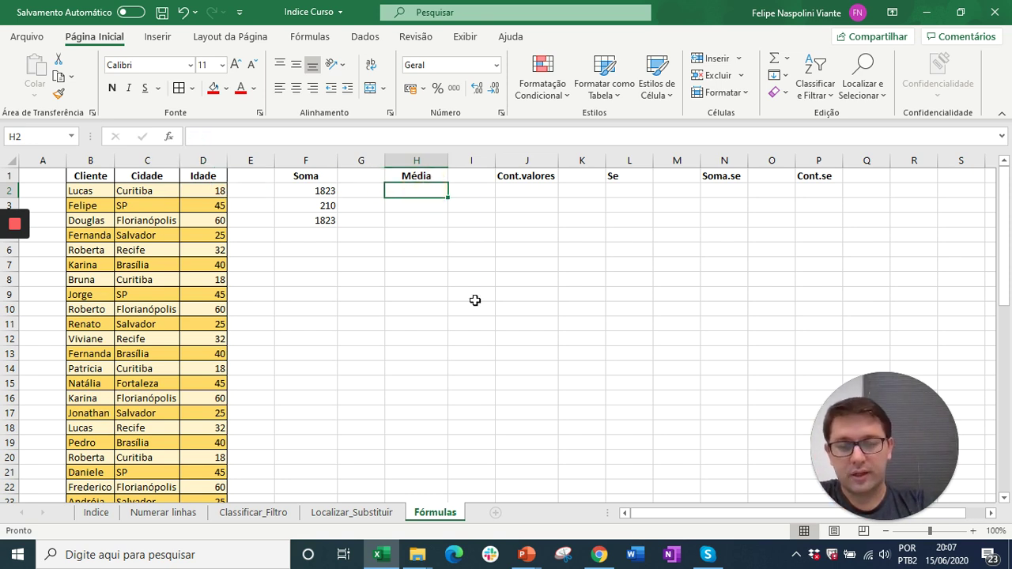
type("=")
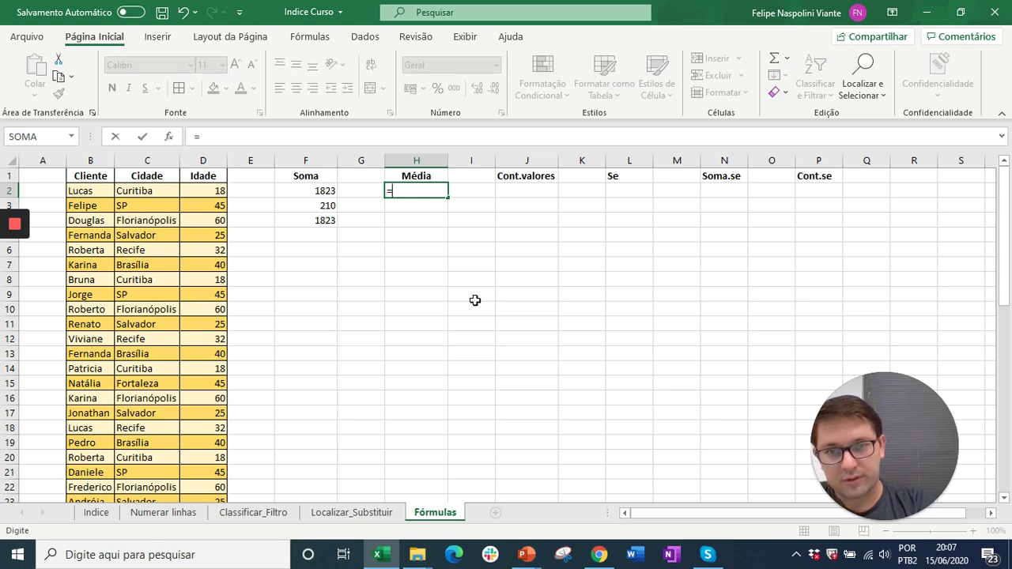
type("m")
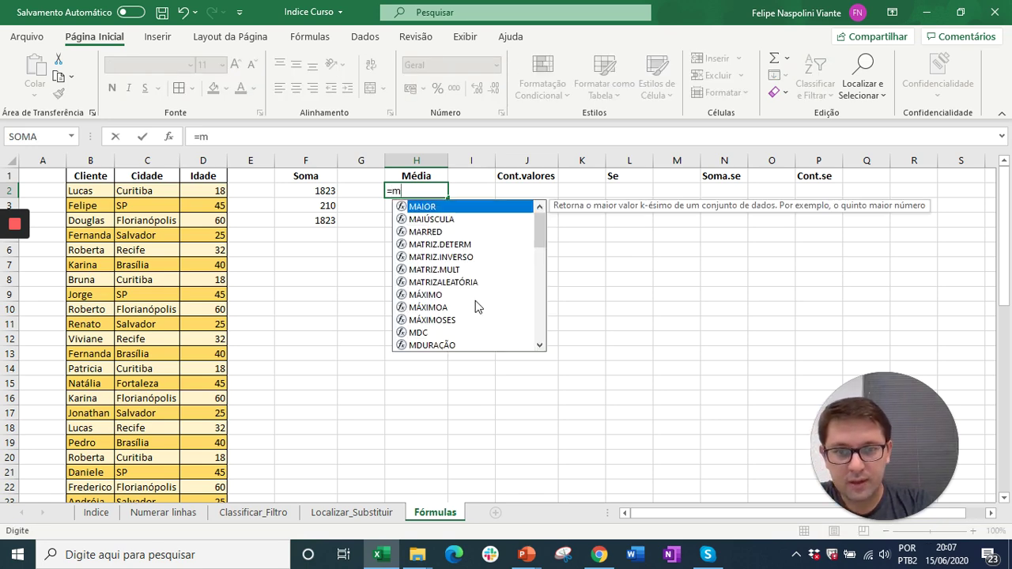
type("éd")
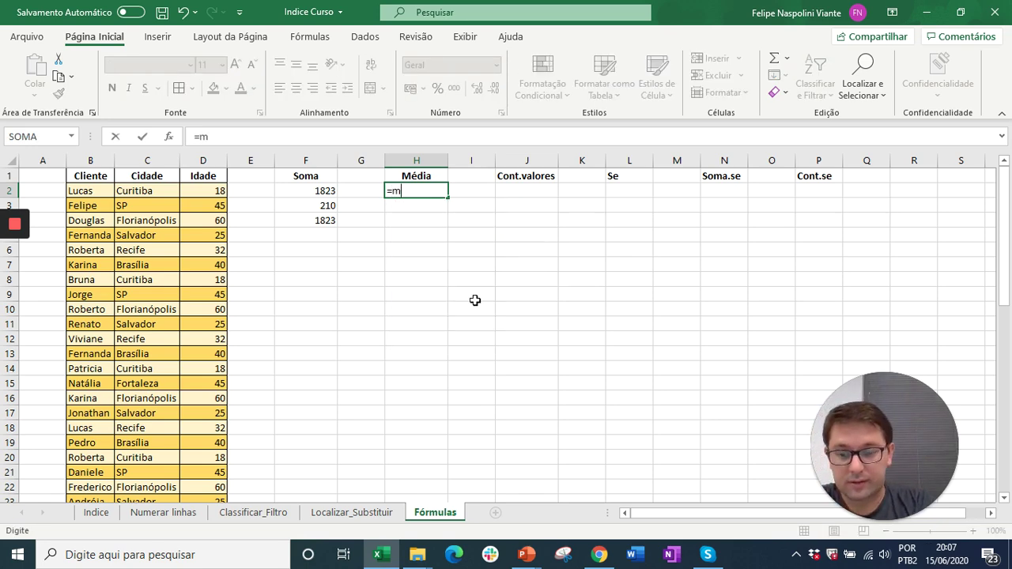
type("ia")
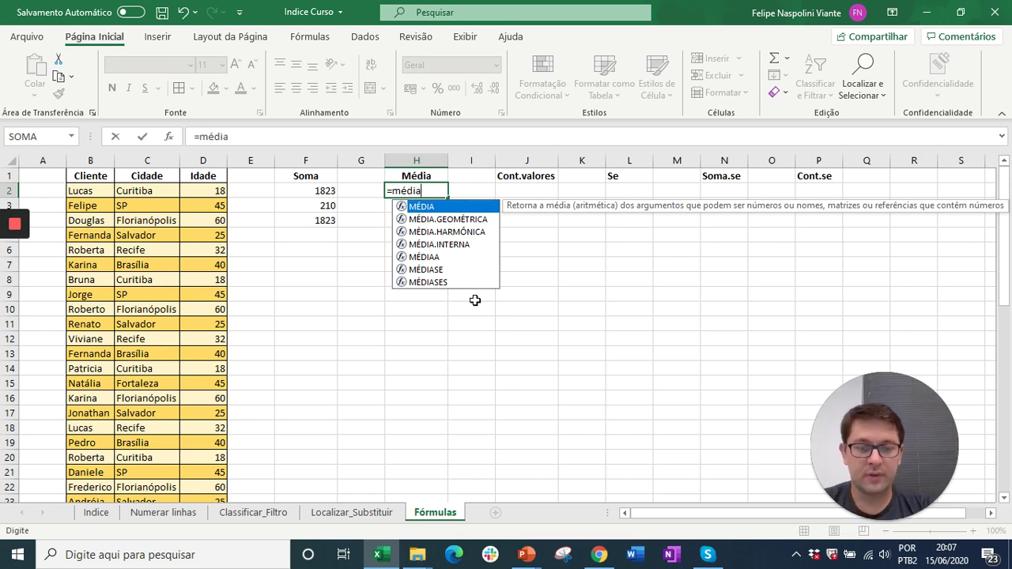
type("(")
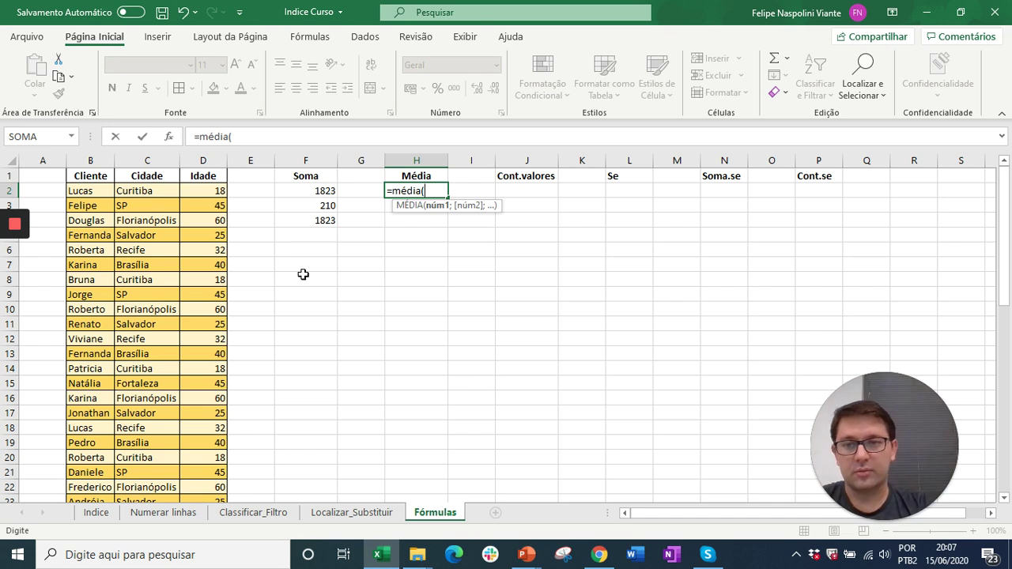
left_click(198, 192)
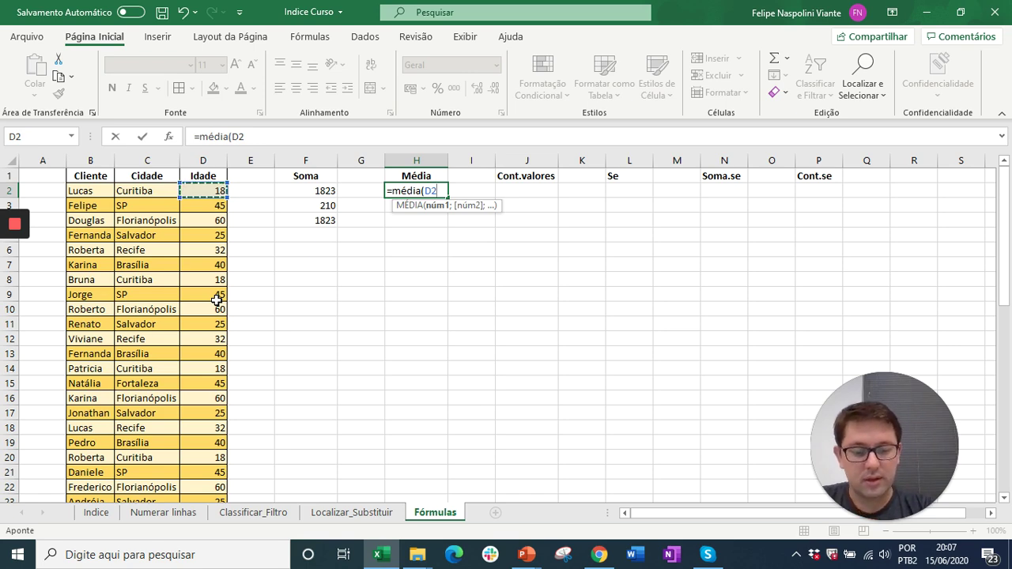
key("ctrl+shift+Down")
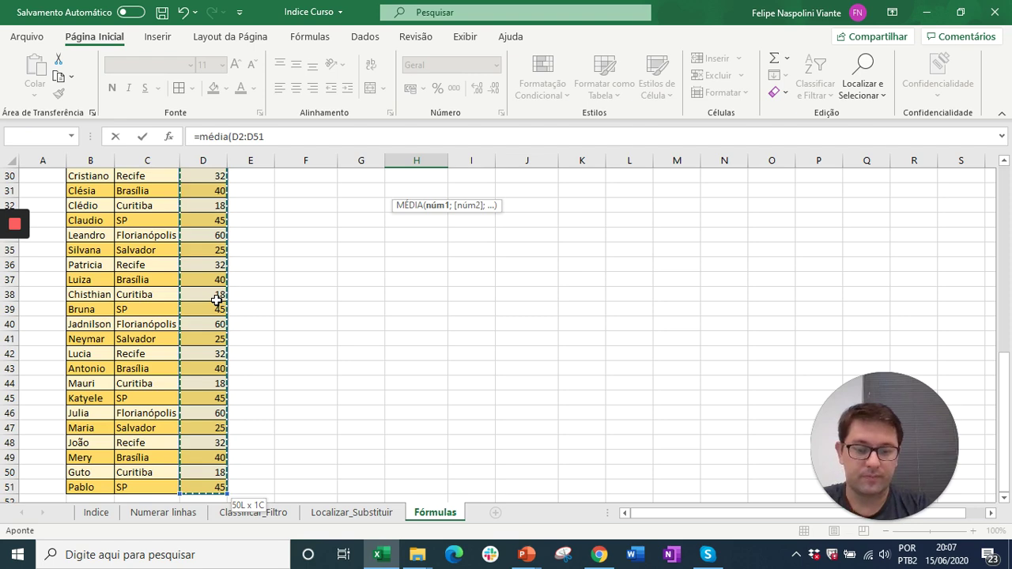
type(")")
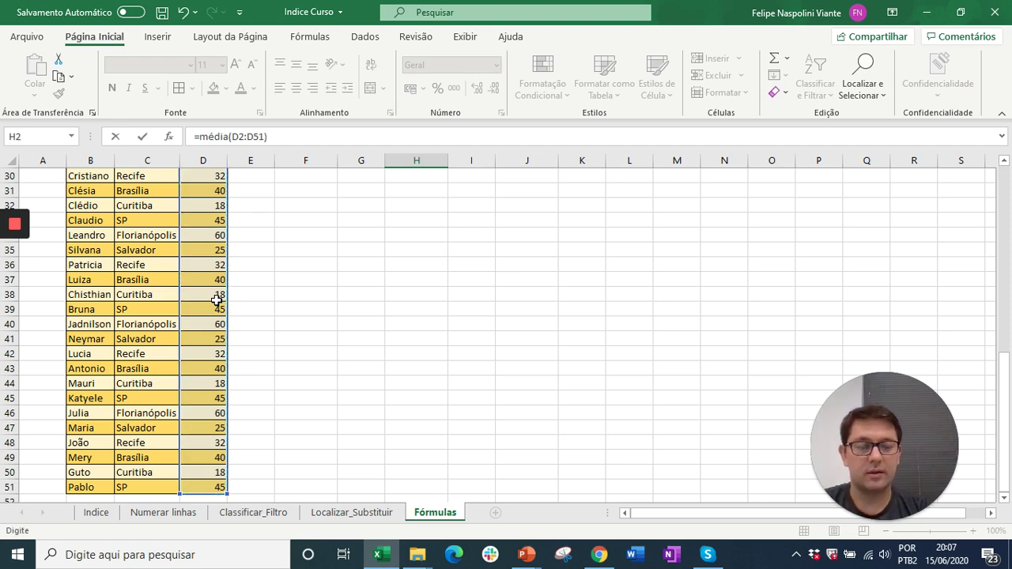
key("Return")
key("Up")
key("Up")
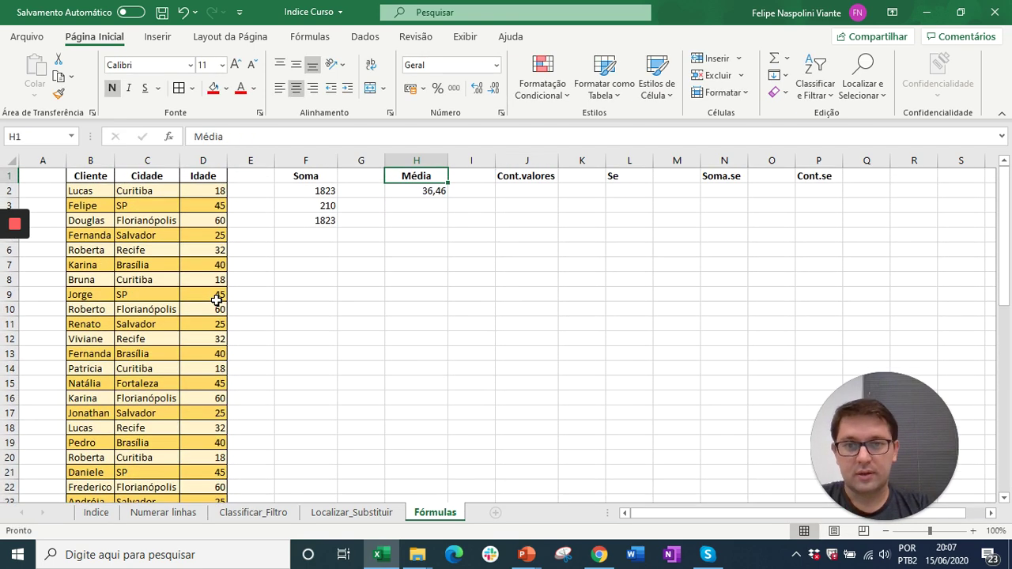
key("Down")
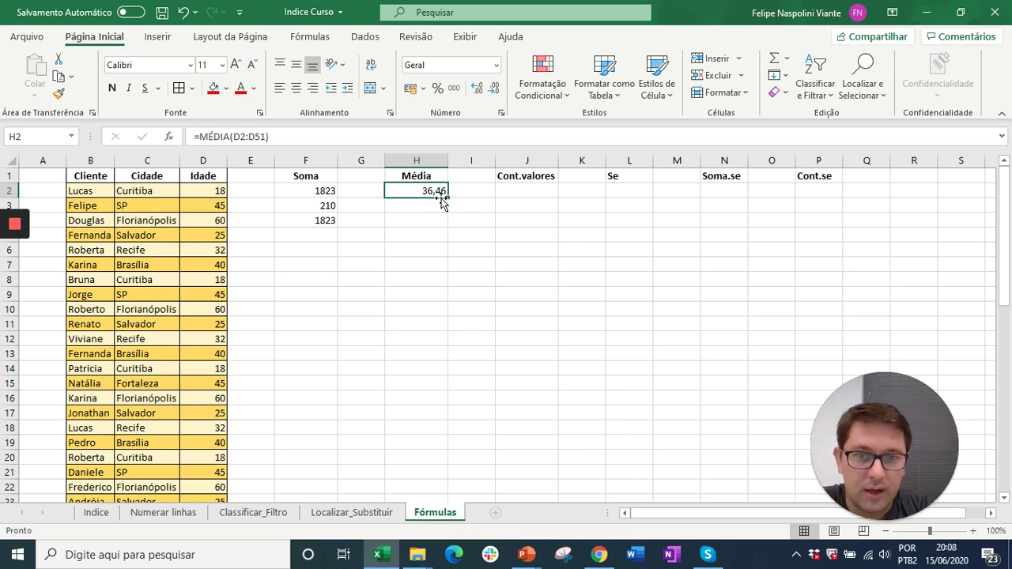
Try more and fewer decimal places on the average in cell H2, finishing with no decimals
left_click(494, 92)
left_click(494, 93)
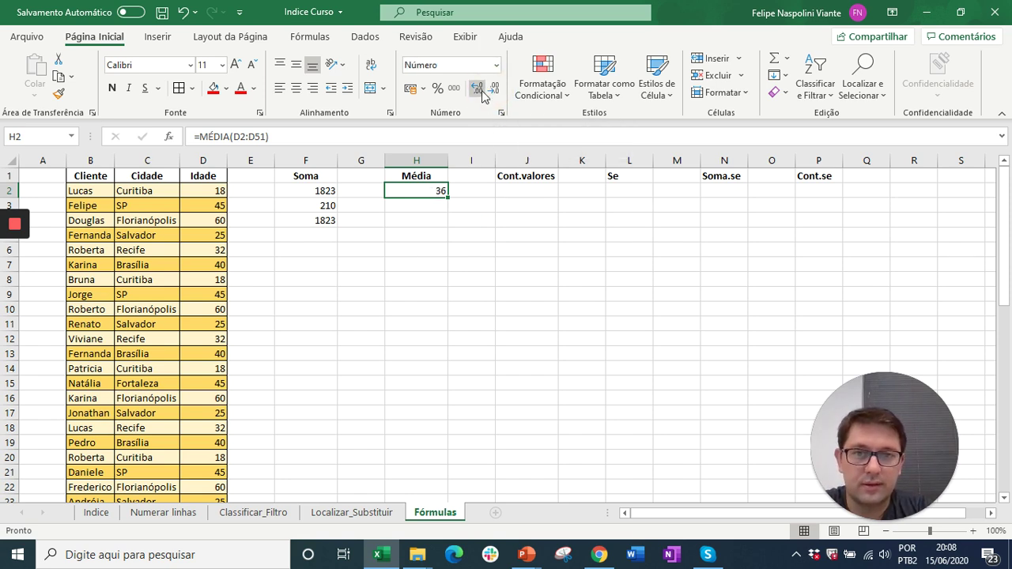
left_click(479, 92)
left_click(479, 93)
left_click(479, 92)
left_click(479, 92)
left_click(480, 93)
left_click(495, 90)
left_click(495, 90)
left_click(495, 90)
left_click(495, 91)
left_click(495, 90)
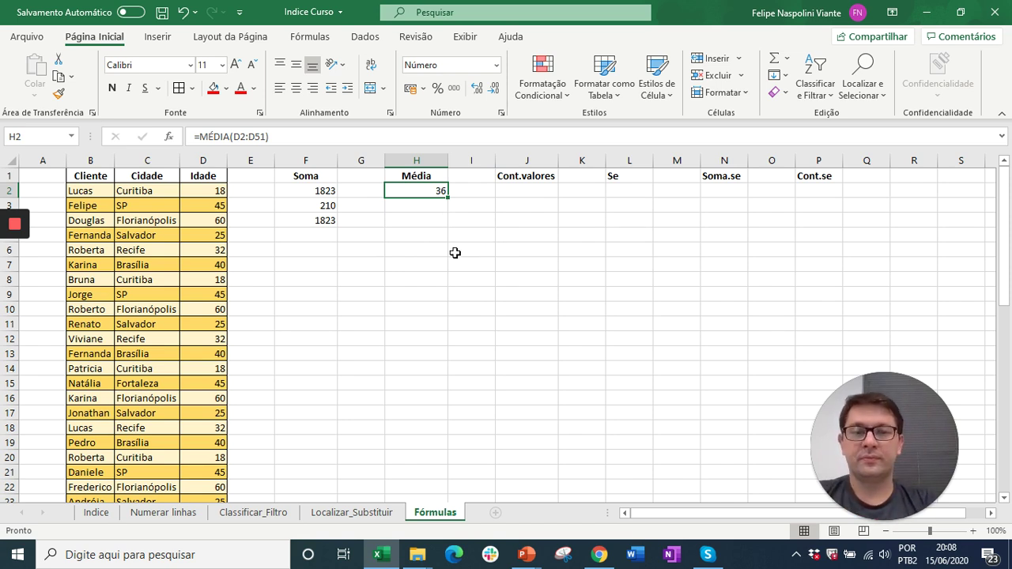
Count the clients in cell J2, under Cont.valores, with a CONT.VALORES formula over B2:B51
left_click(538, 193)
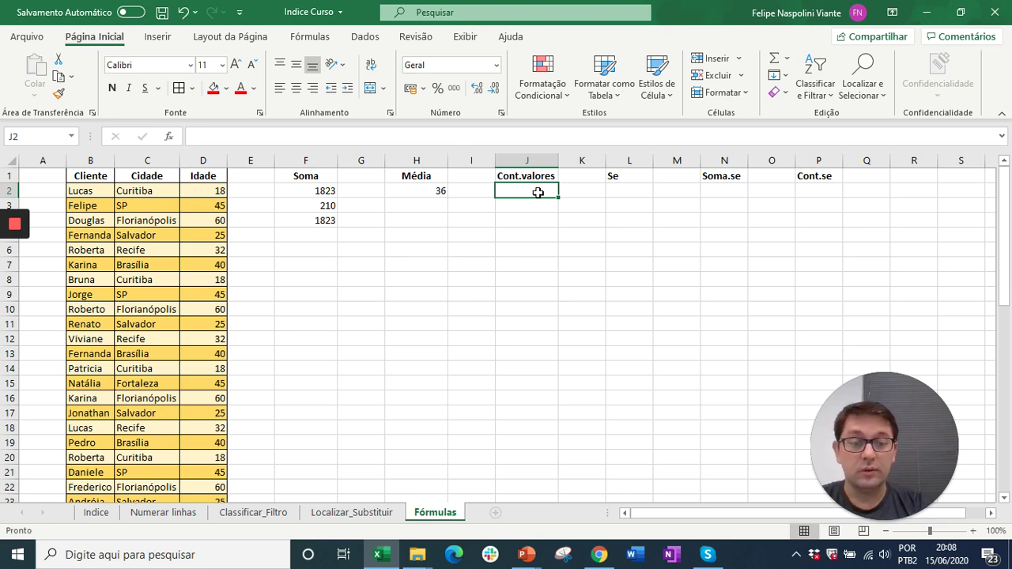
type("=c")
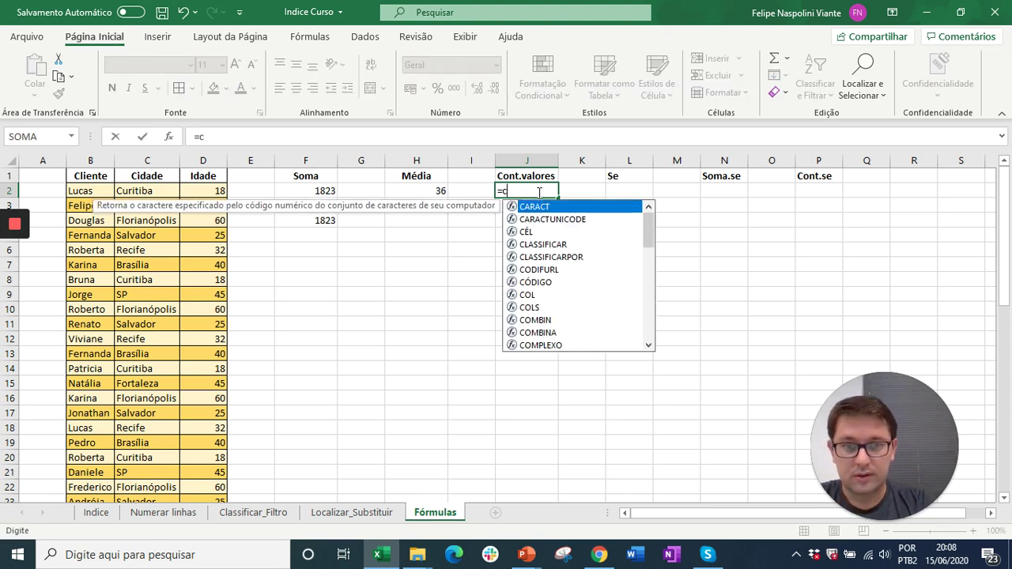
type("ont.")
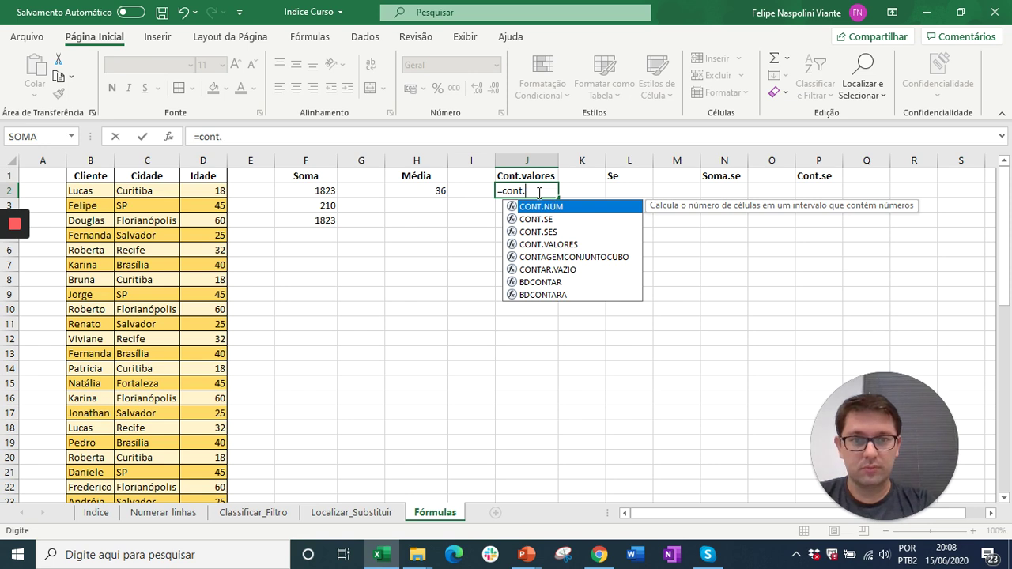
type("valores")
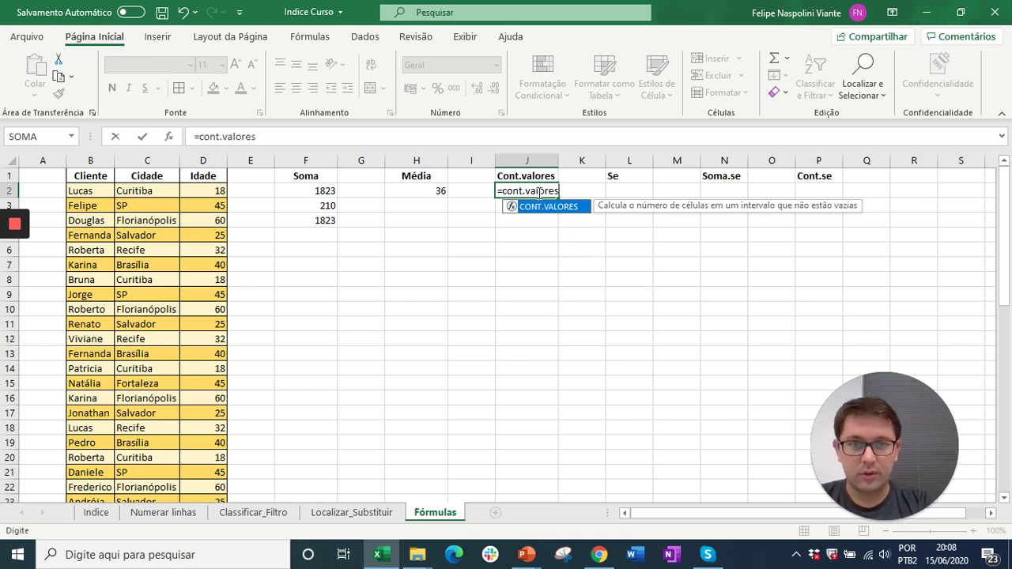
type("(")
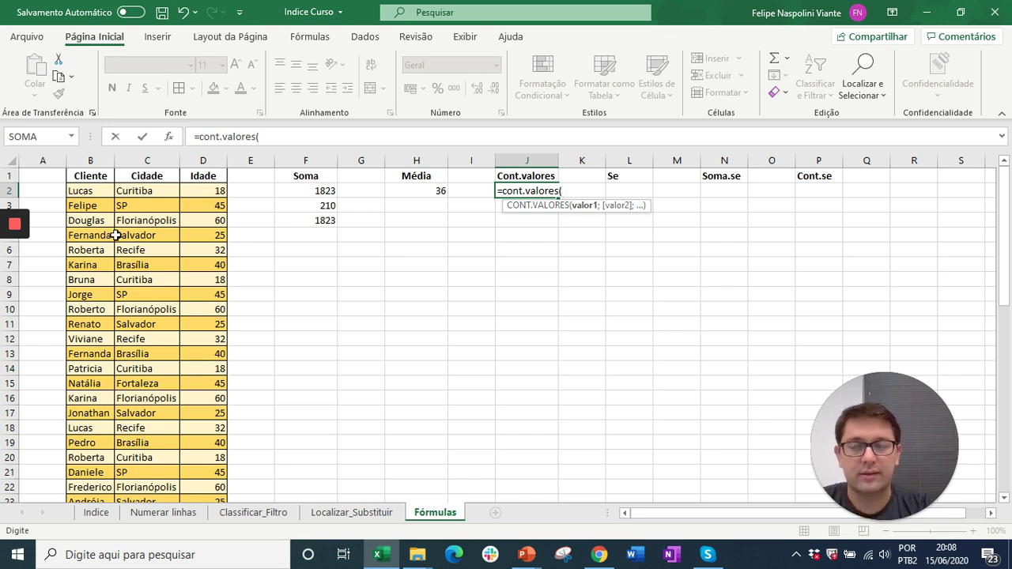
left_click(95, 191)
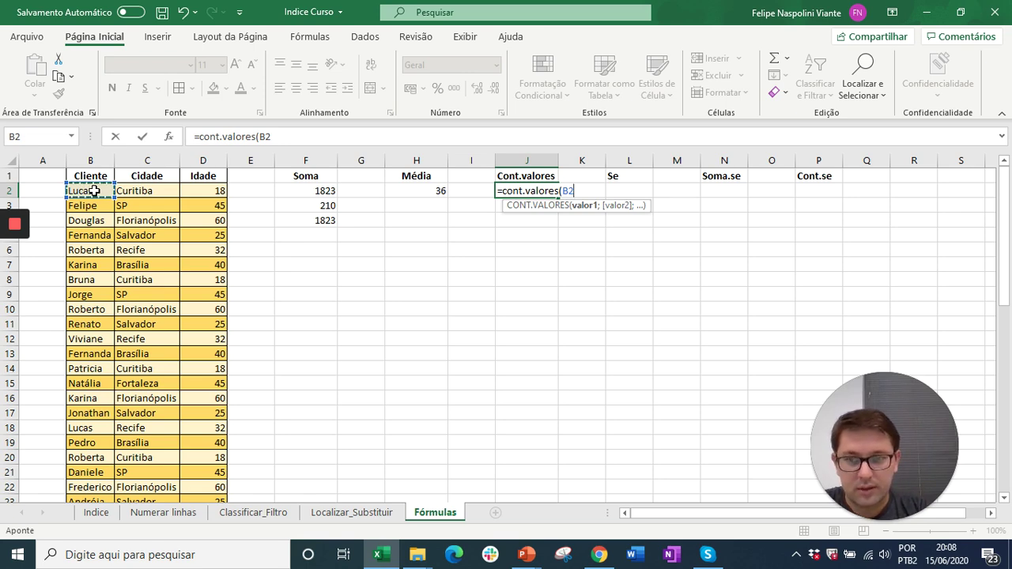
key("ctrl+shift+Down")
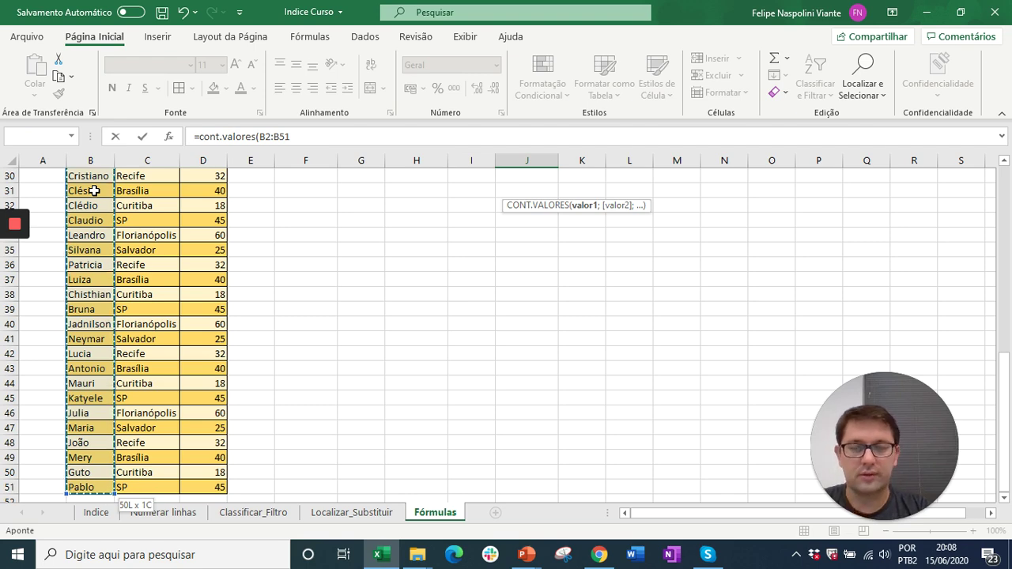
type(")")
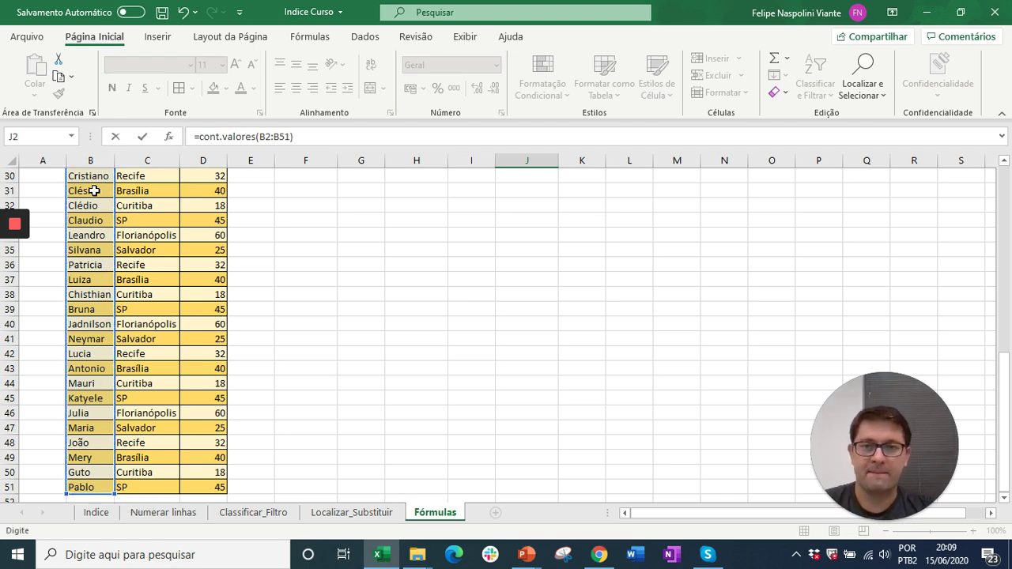
key("Return")
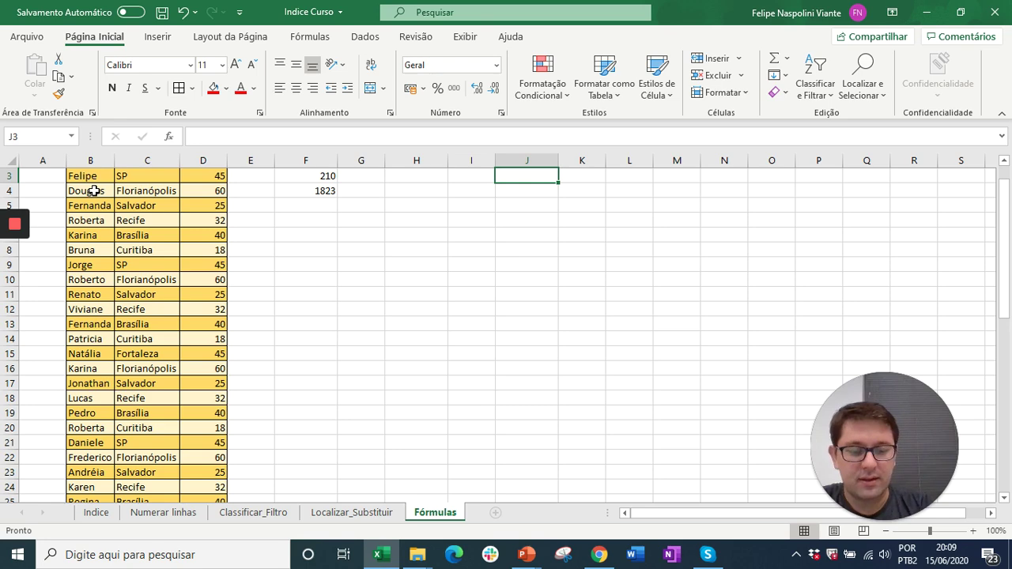
Extend the CONT.VALORES range in cell J2 to B2:B101, covering the empty rows below the table
scroll(93, 191, "up", 1)
key("Up")
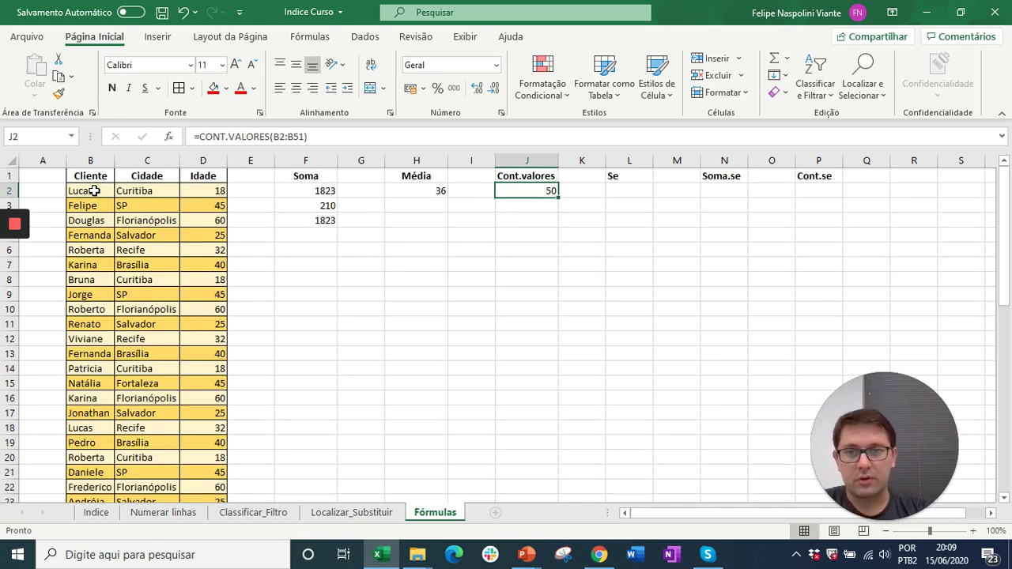
left_click(320, 136)
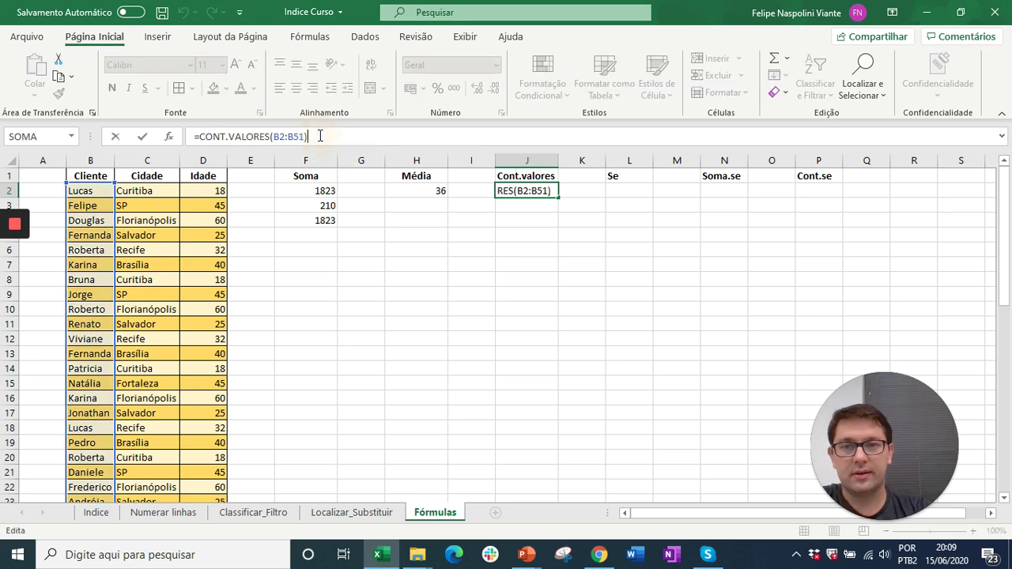
key("BackSpace")
key("BackSpace")
key("BackSpace")
key("BackSpace")
key("BackSpace")
key("BackSpace")
key("BackSpace")
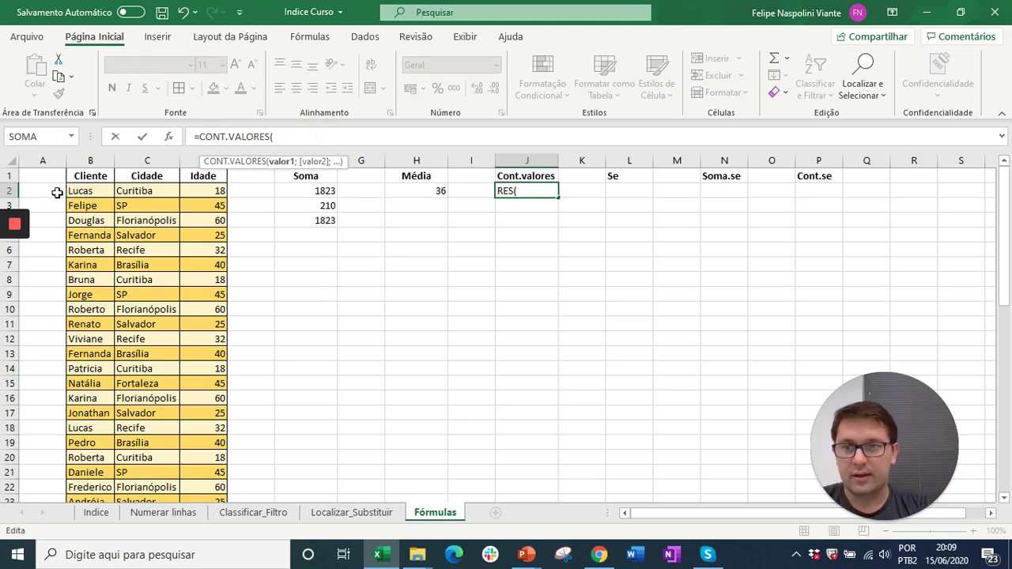
left_click(90, 190)
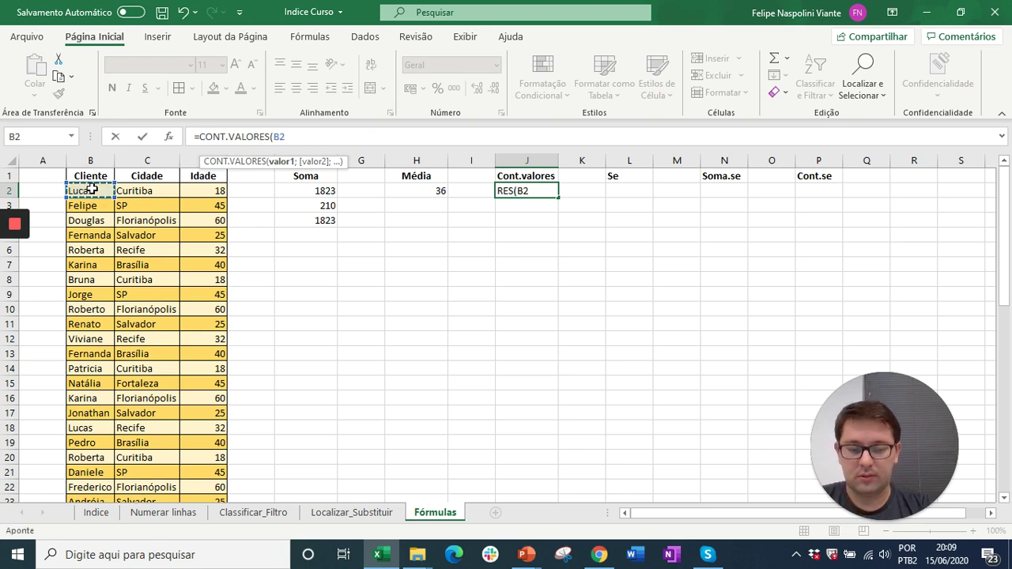
key("ctrl+shift+Down")
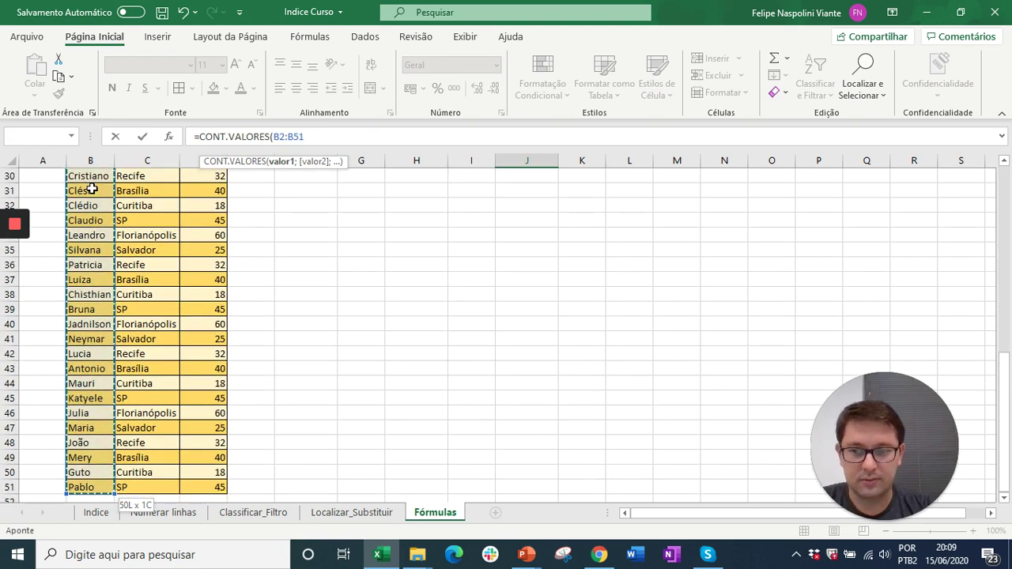
key("shift+Down")
key("shift+Down")
key("shift+Down")
key("shift+Down")
key("shift+Down")
key("shift+Down")
key("shift+Down")
key("shift+Down")
key("shift+Down")
key("shift+Down")
key("shift+Down")
key("shift+Down")
key("shift+Down")
key("shift+Down")
key("shift+Down")
key("shift+Down")
key("shift+Down")
key("shift+Down")
key("shift+Down")
key("shift+Down")
key("shift+Down")
key("shift+Down")
key("shift+Down")
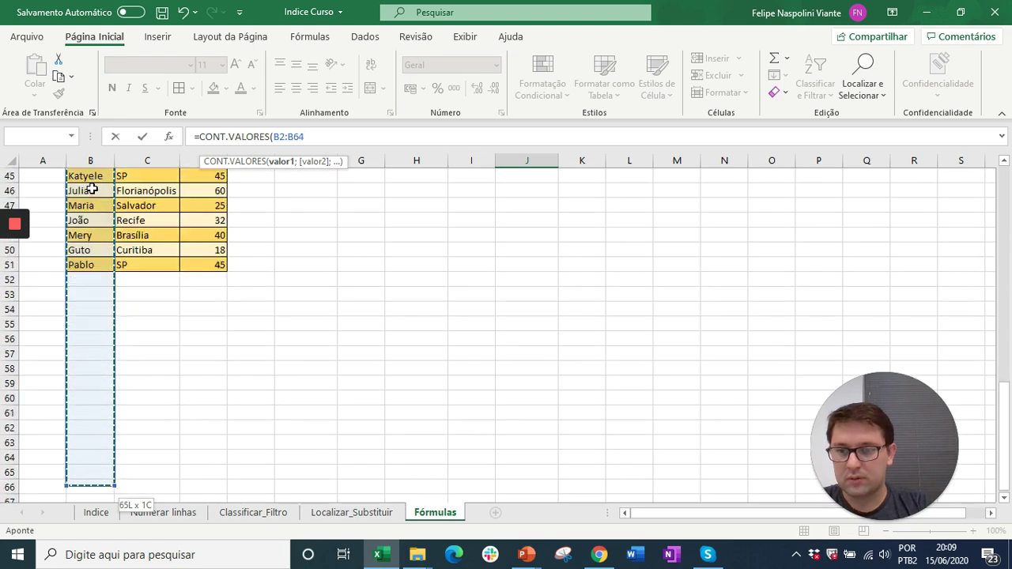
key("shift+Up")
key("shift+Up")
key("shift+Up")
key("shift+Up")
key("shift+Up")
key("shift+Up")
key("shift+Up")
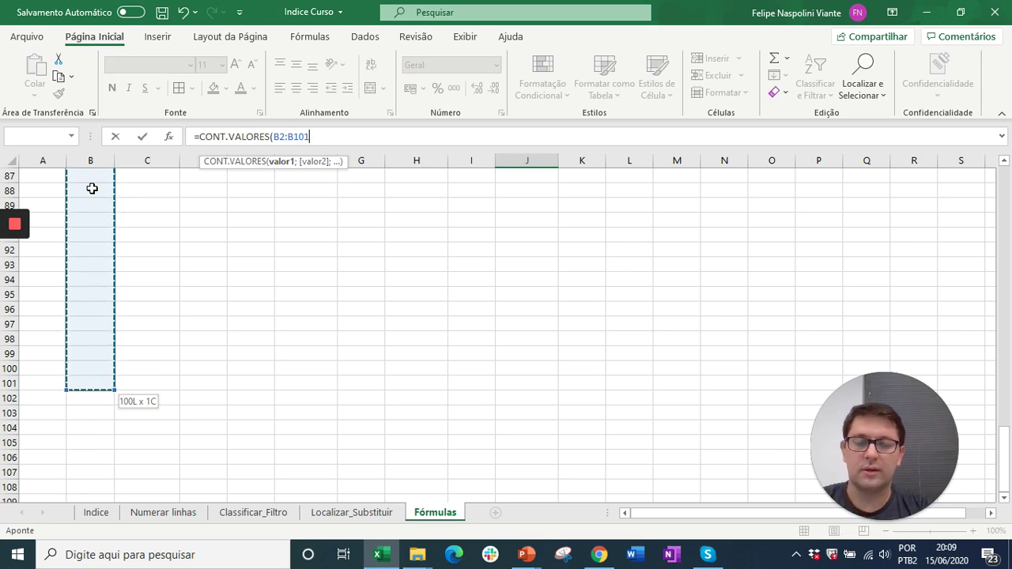
key("Return")
key("Up")
key("Up")
key("Down")
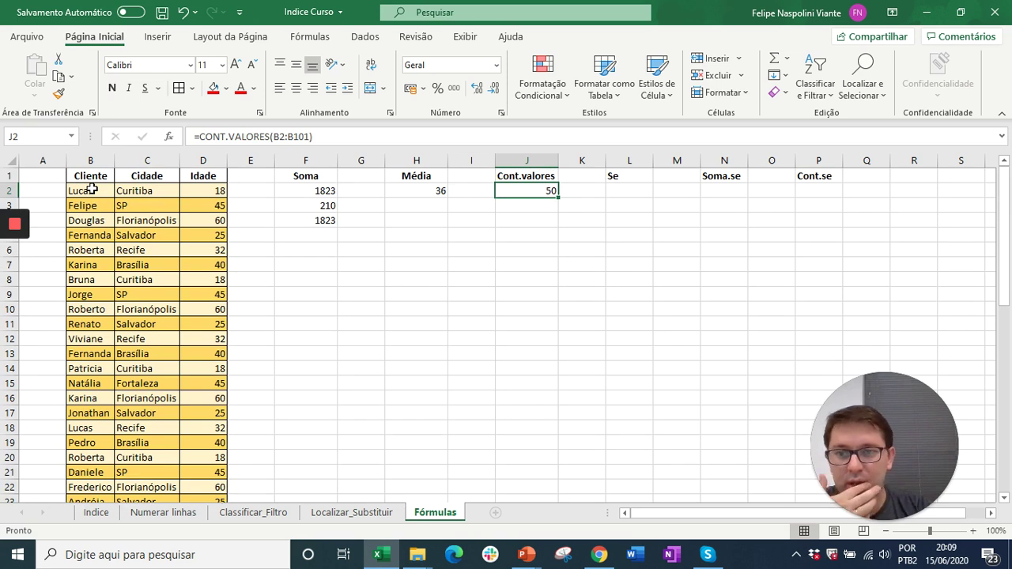
Enter a new client's first name in cell B52, directly below the last table row
left_click(79, 324)
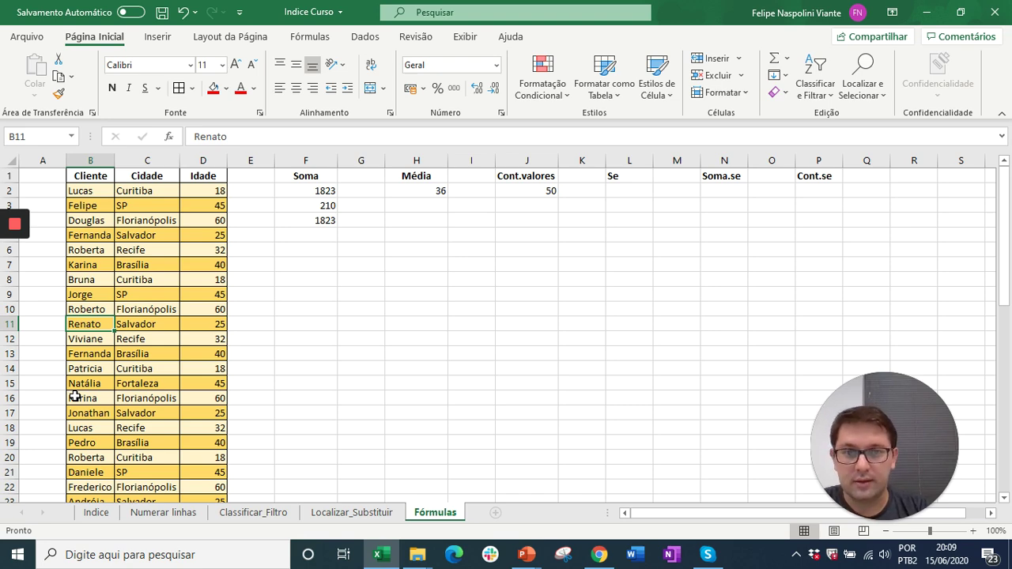
scroll(75, 395, "down", 3)
key("ctrl+Down")
key("Down")
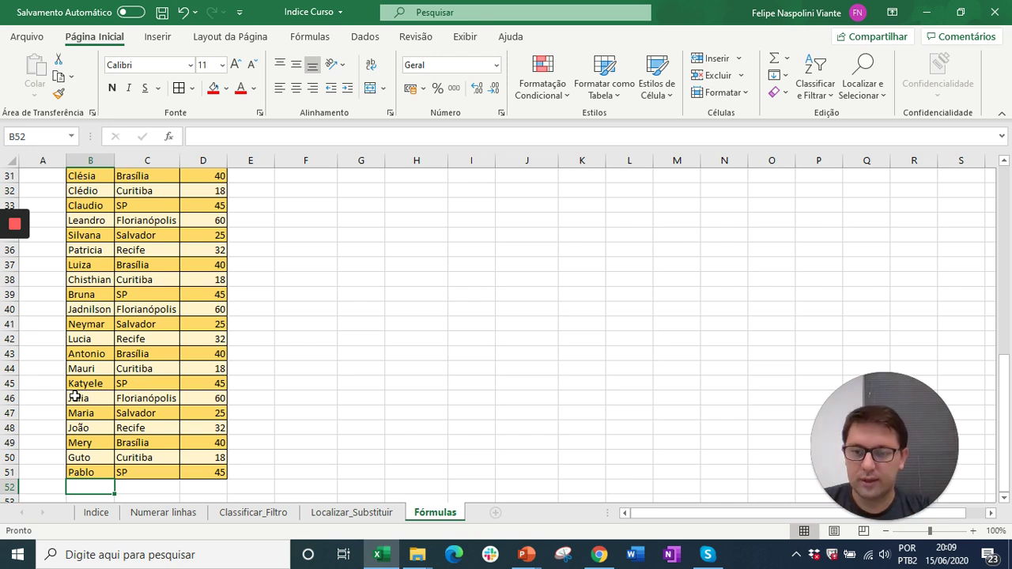
type("Ro")
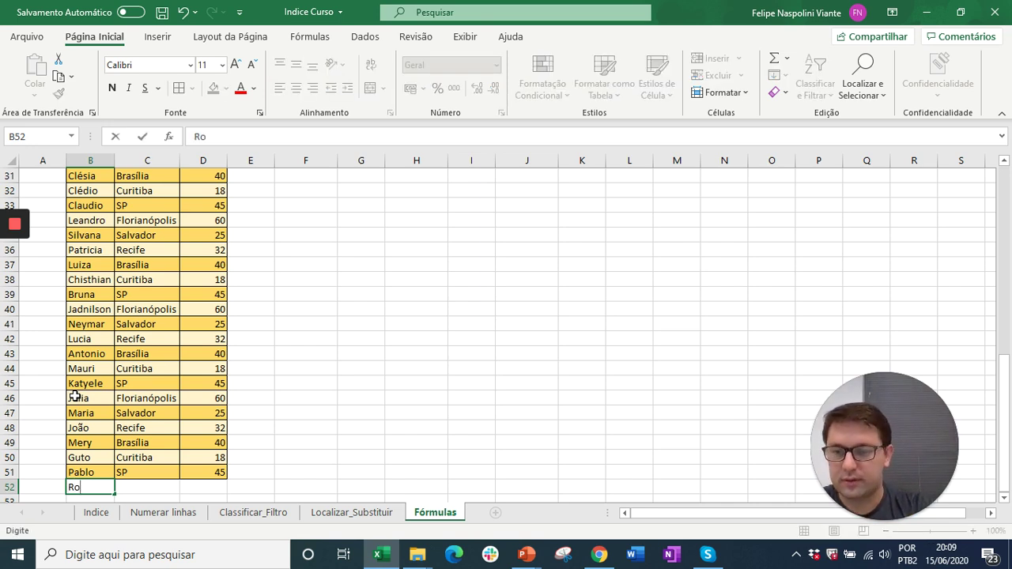
type("gério")
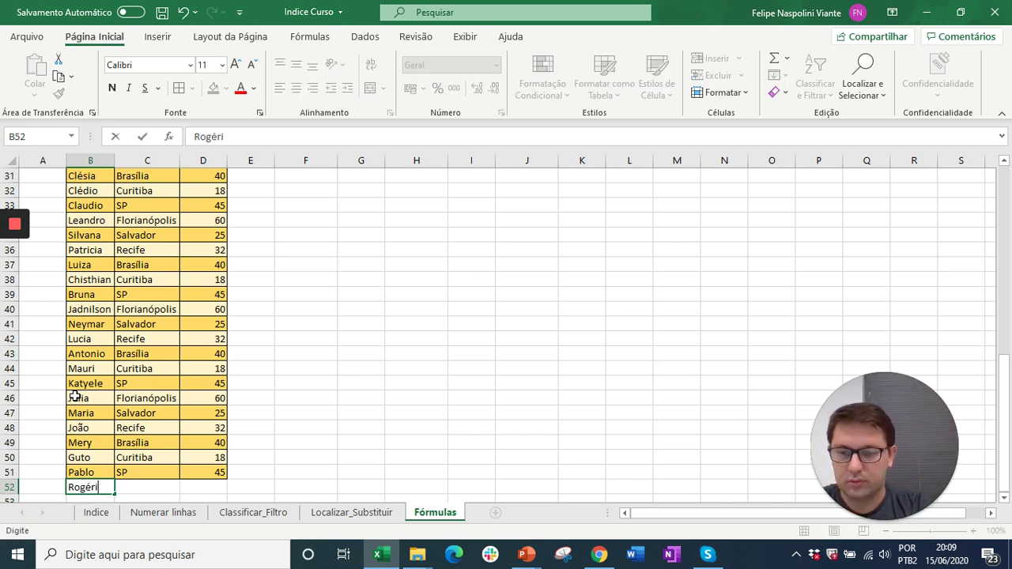
key("Tab")
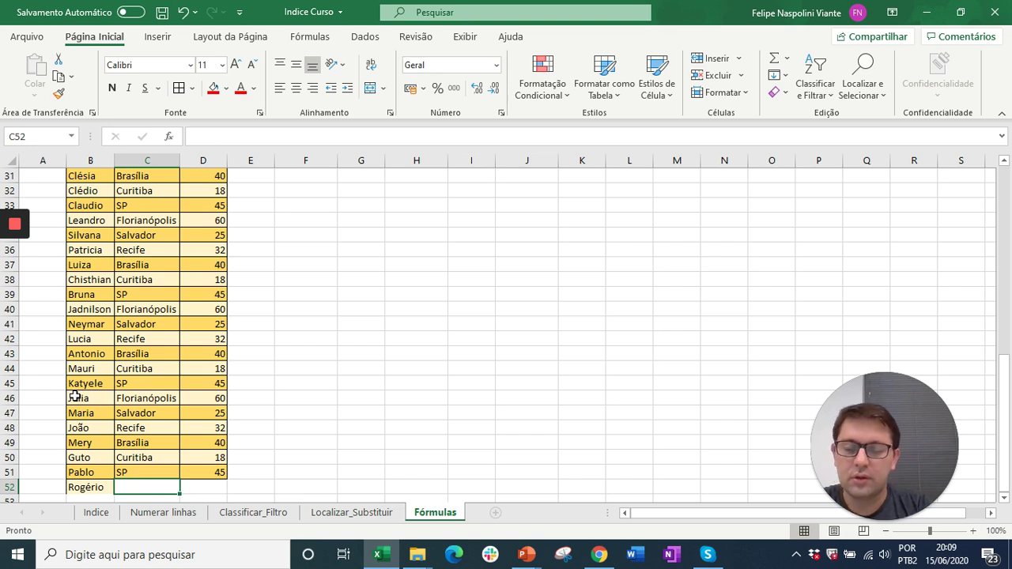
Complete the new client's row 52 with Porto Alegre as the Cidade and 50 as the Idade
type("Por")
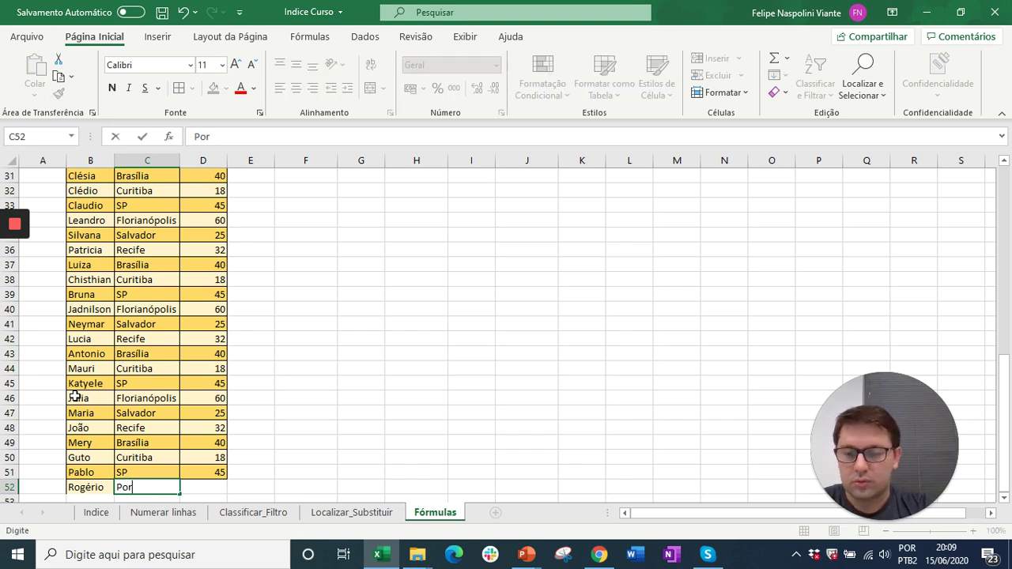
type("to alegre")
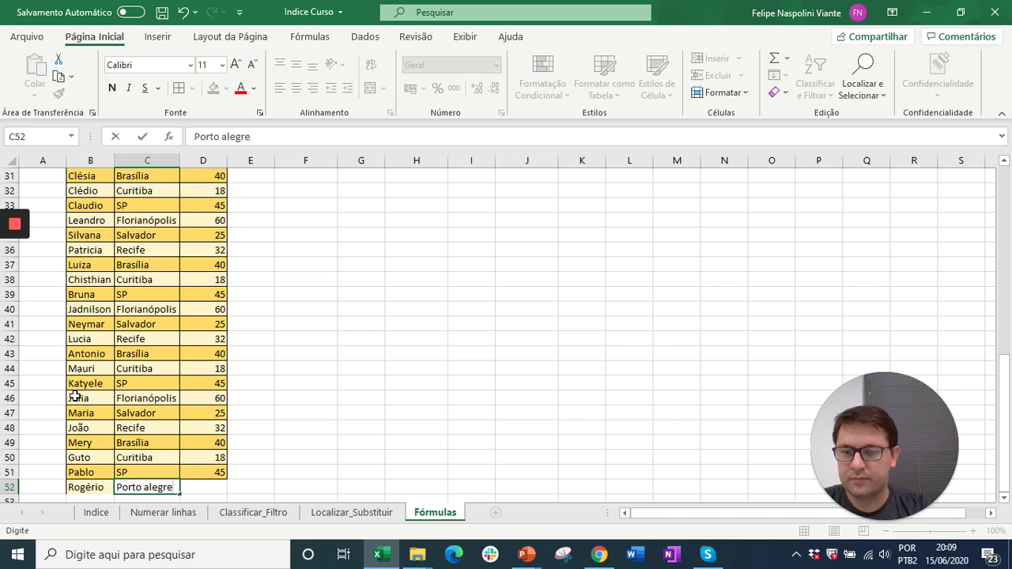
key("BackSpace")
key("BackSpace")
key("BackSpace")
key("BackSpace")
key("BackSpace")
key("BackSpace")
type("A")
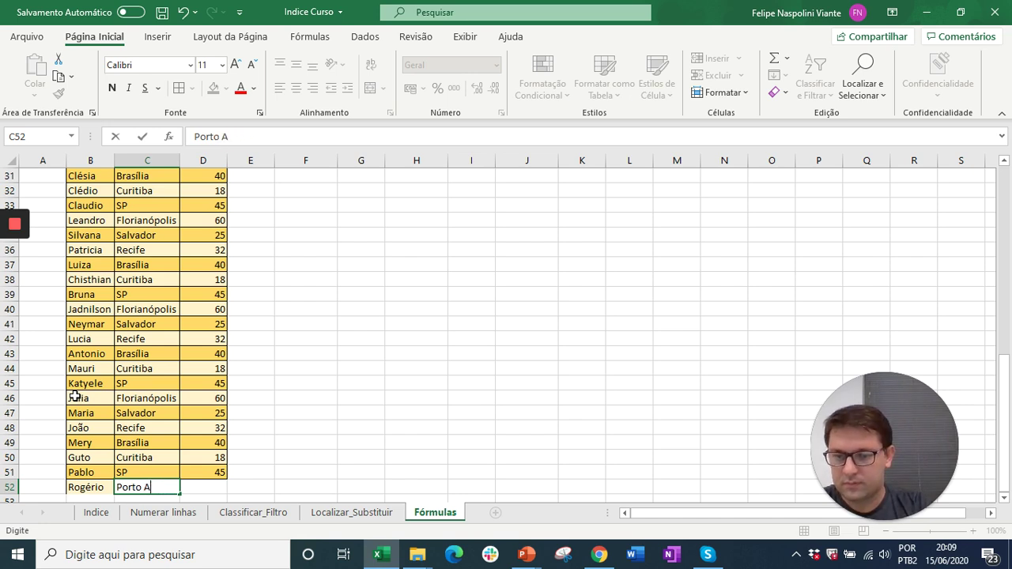
type("legre")
key("Tab")
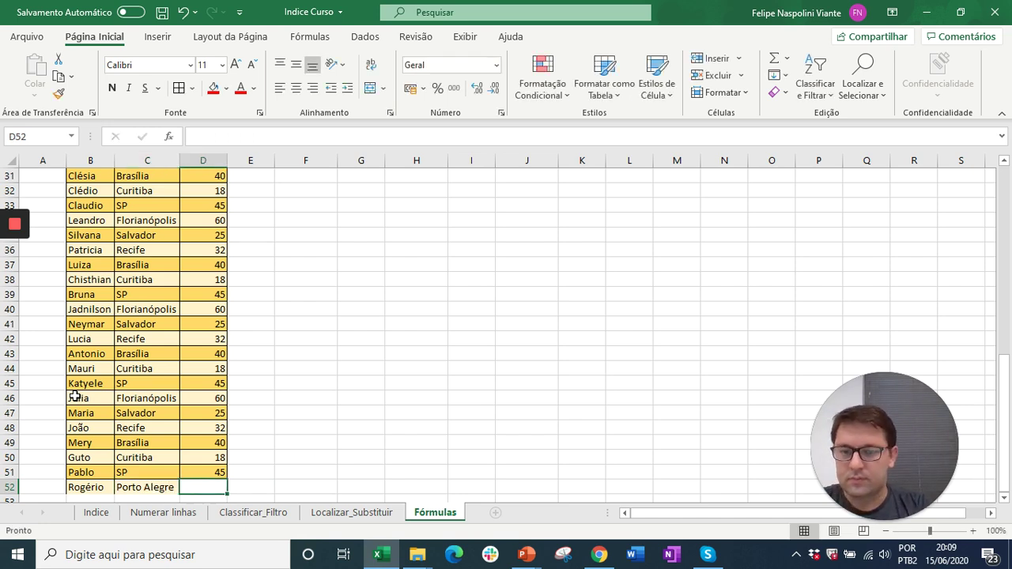
type("50")
key("Tab")
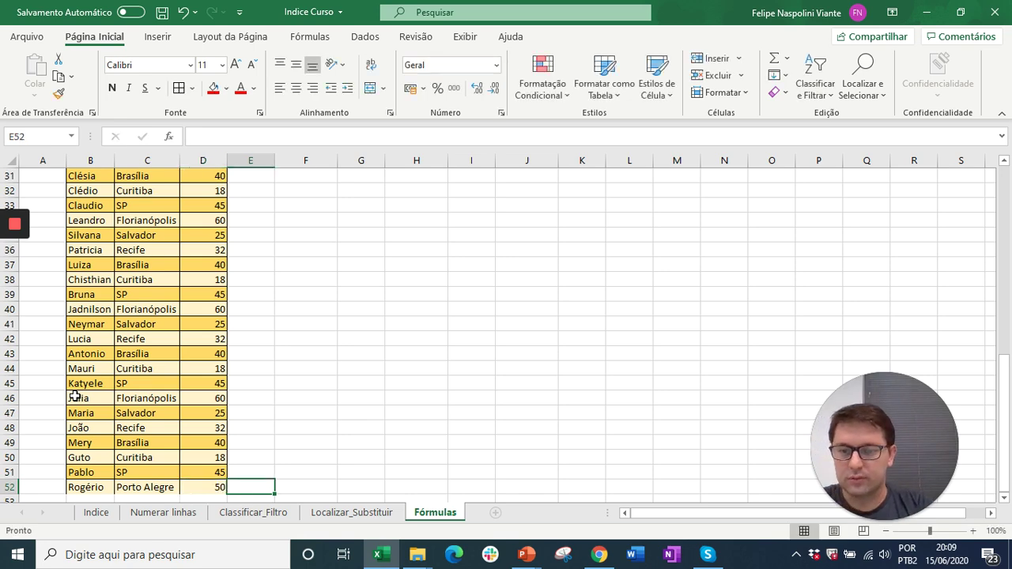
Return to cell J2 and check the Cont.valores count after adding the new client
key("Right")
key("Right")
key("Right")
key("Right")
key("ctrl+Up")
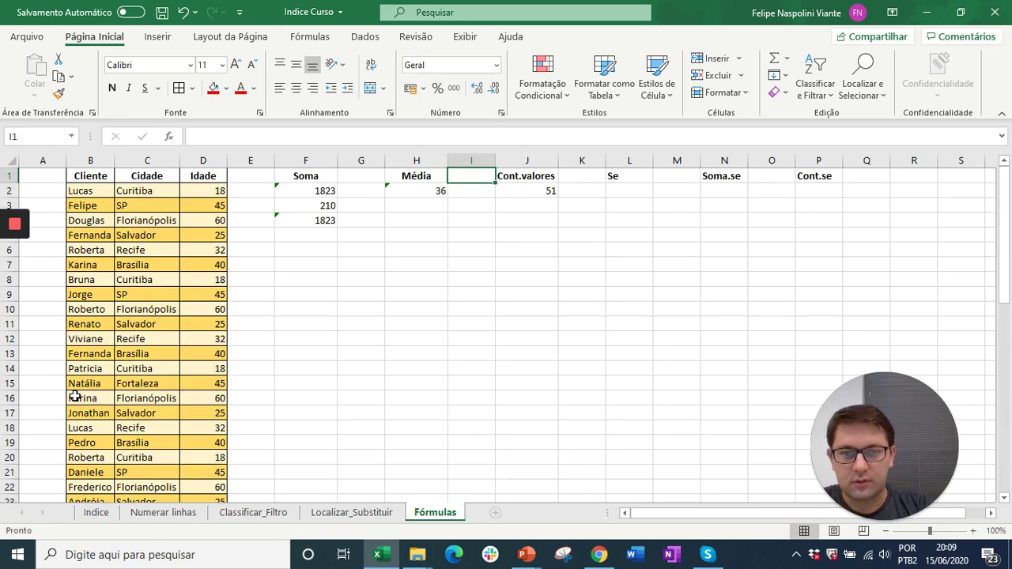
key("Right")
key("Down")
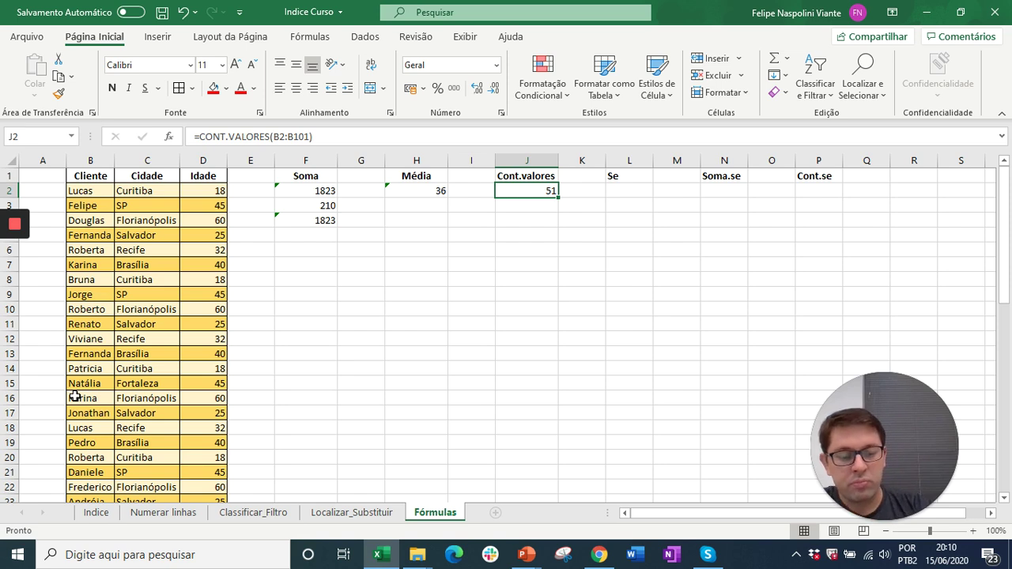
Go to cell L2, directly under the Se heading
key("Right")
key("Right")
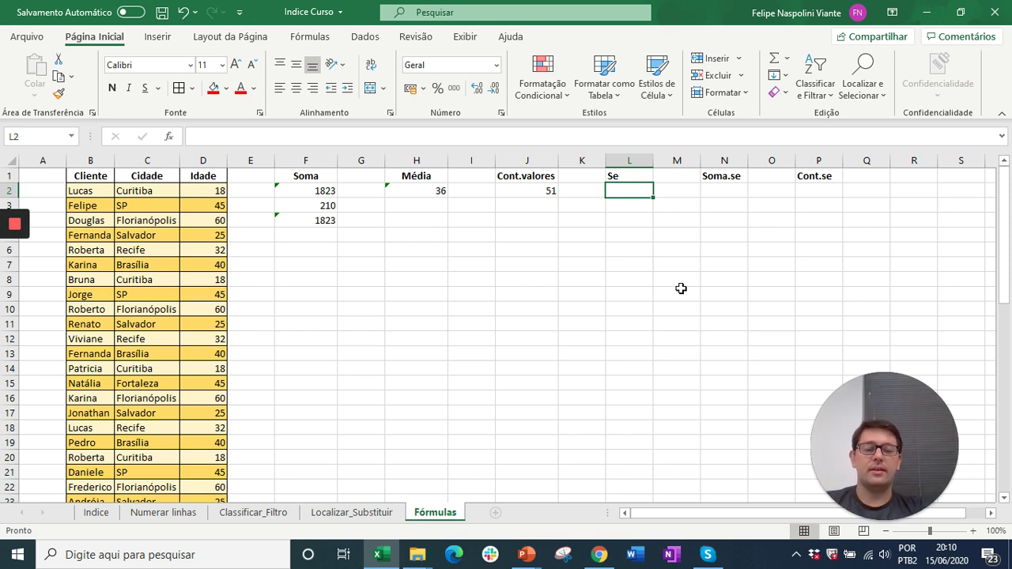
type("=")
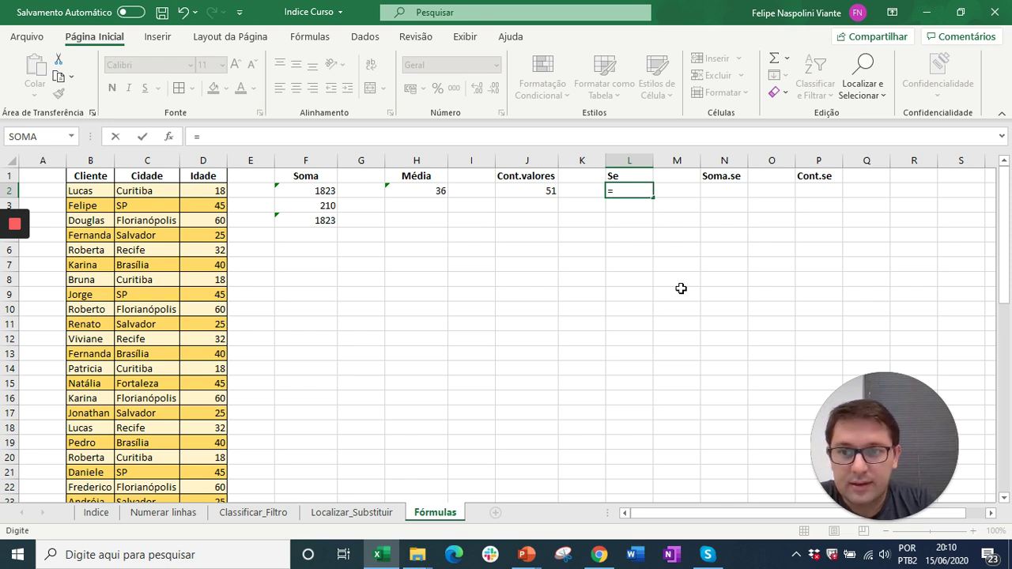
left_click(144, 191)
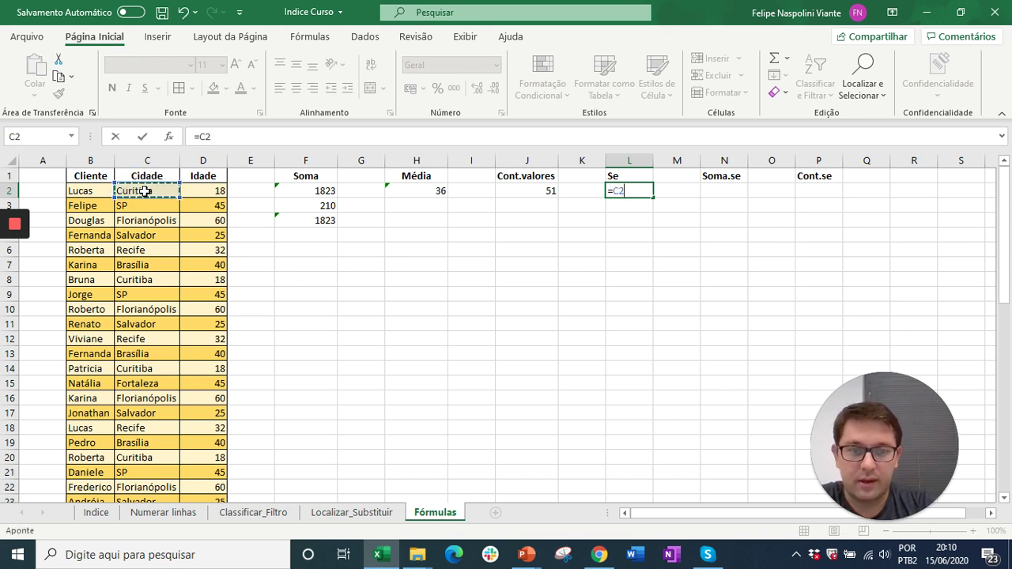
type("=\"Cur")
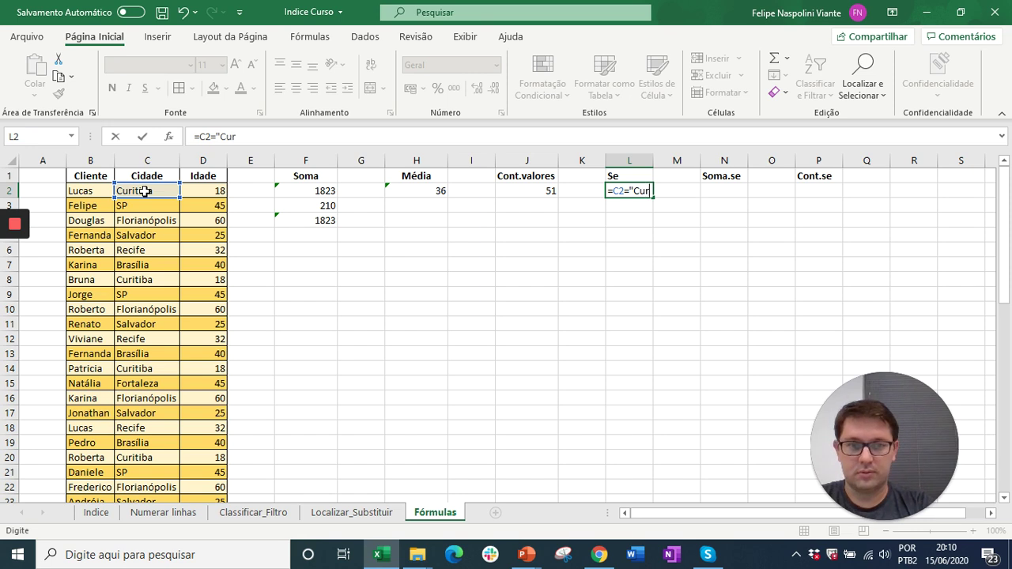
type("itiba")
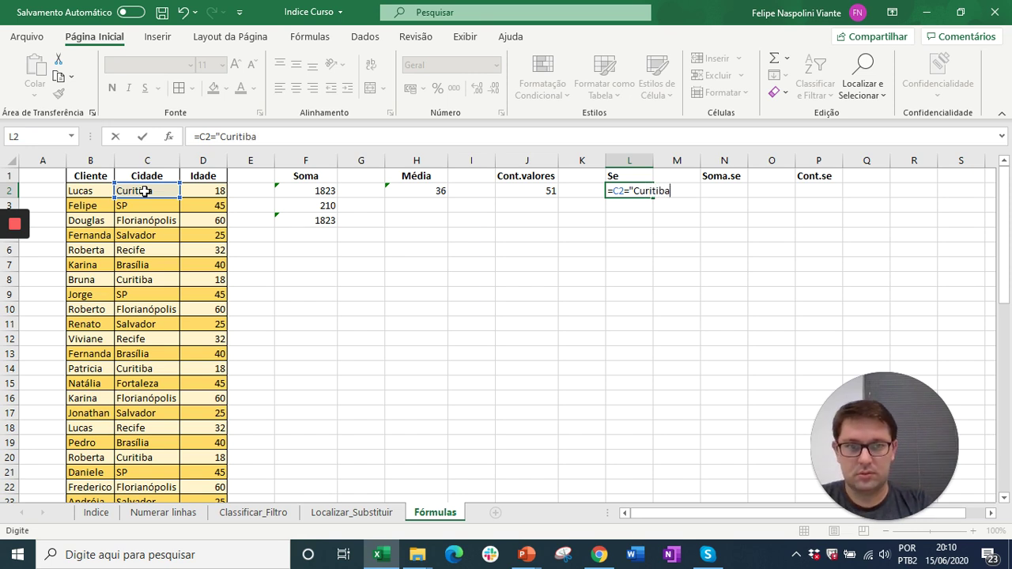
key("BackSpace")
key("BackSpace")
key("BackSpace")
key("BackSpace")
key("BackSpace")
key("BackSpace")
key("BackSpace")
key("BackSpace")
key("BackSpace")
key("BackSpace")
key("BackSpace")
key("BackSpace")
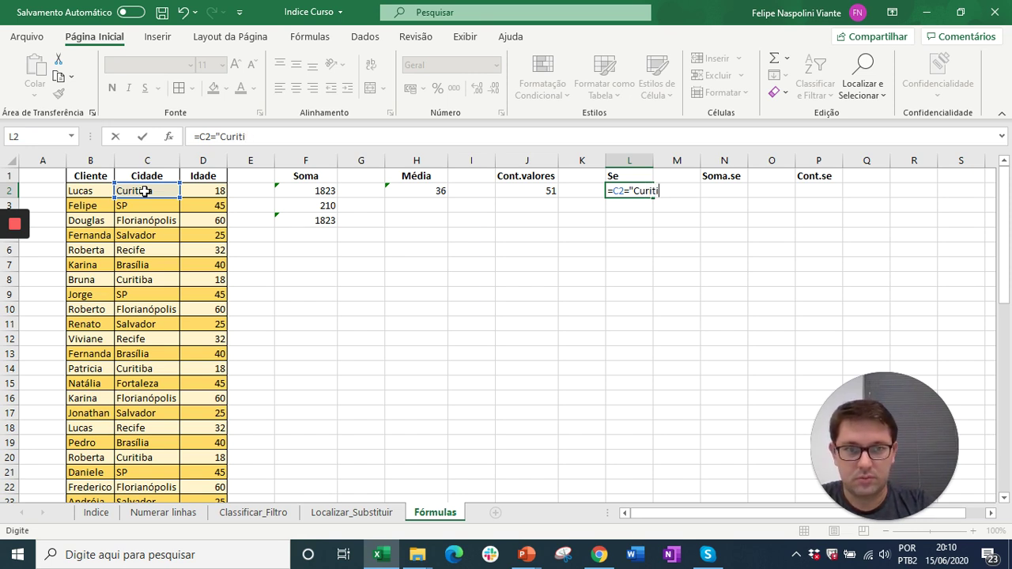
key("Escape")
Start a SE formula in cell L2 with the logical test C2="Curitiba"
type("=se")
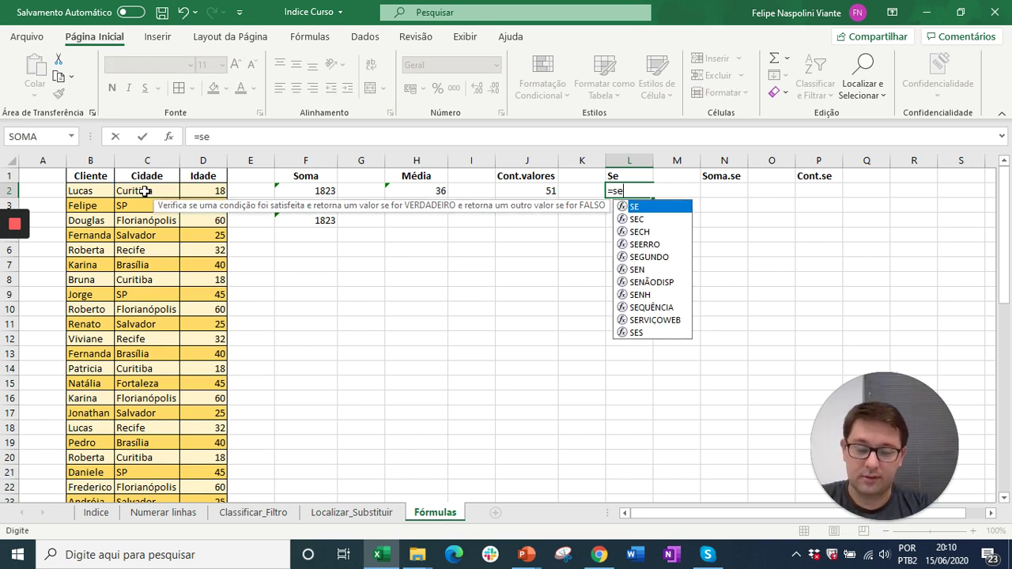
type("(")
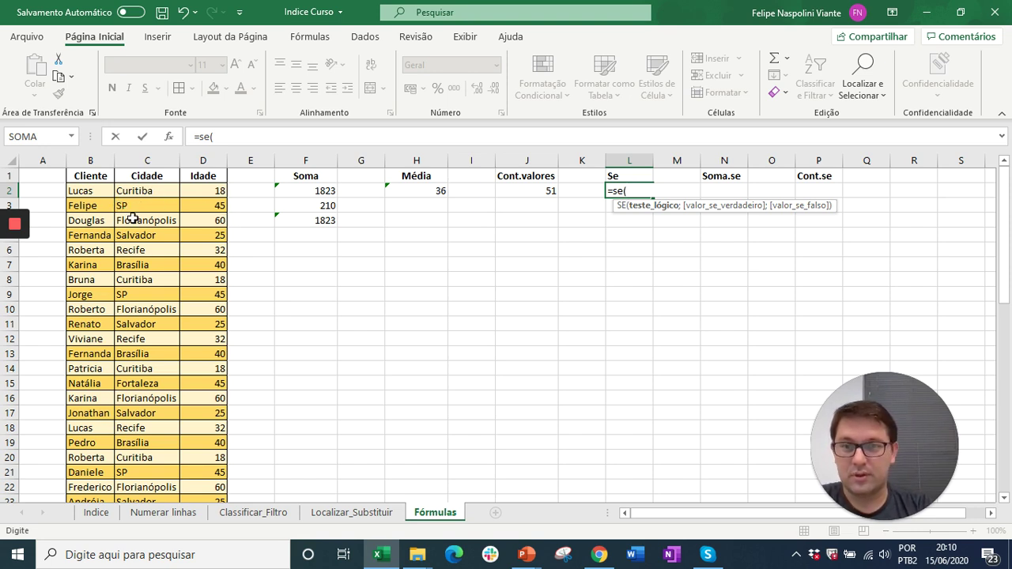
left_click(134, 194)
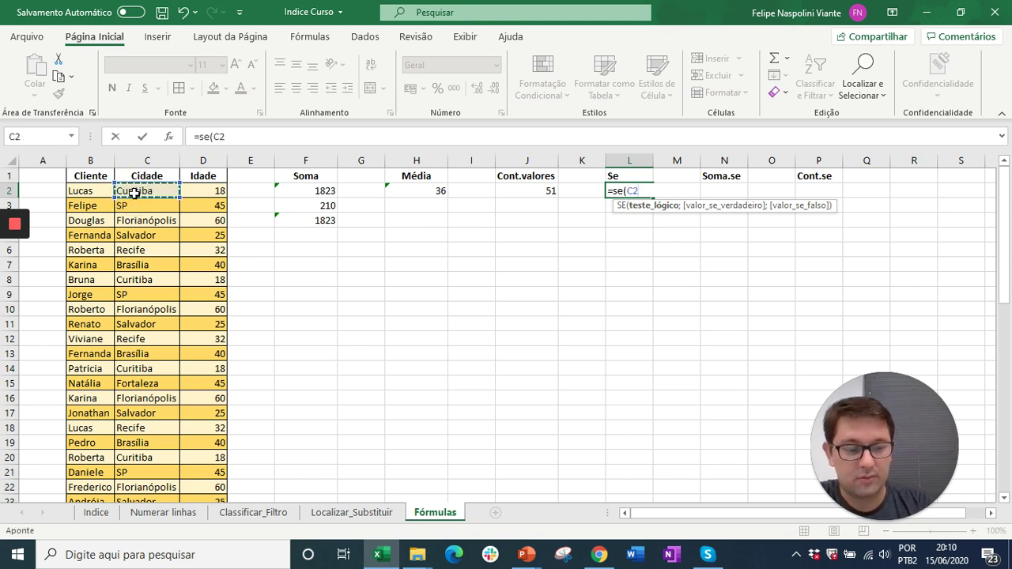
type("=")
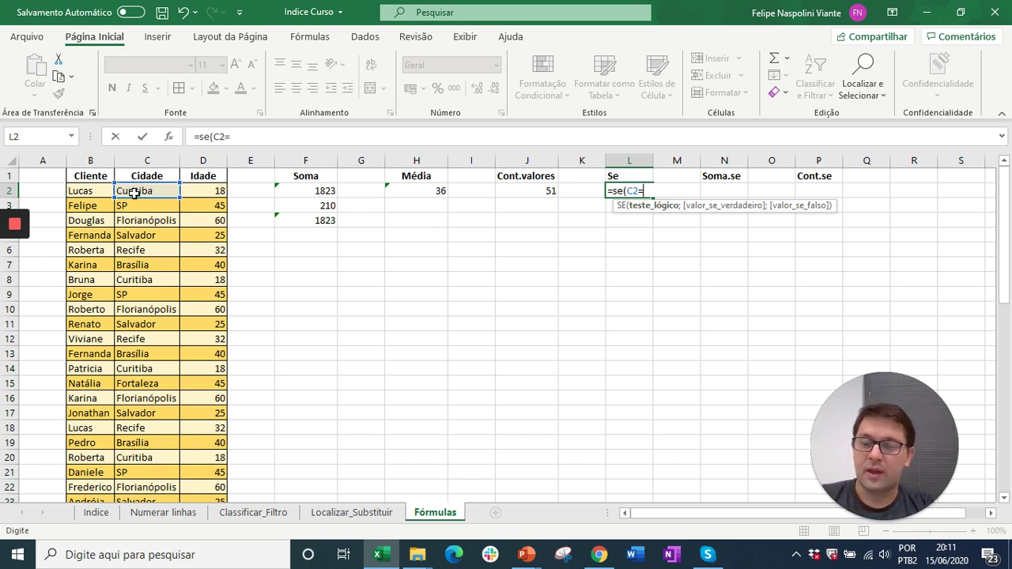
type("\"Curit")
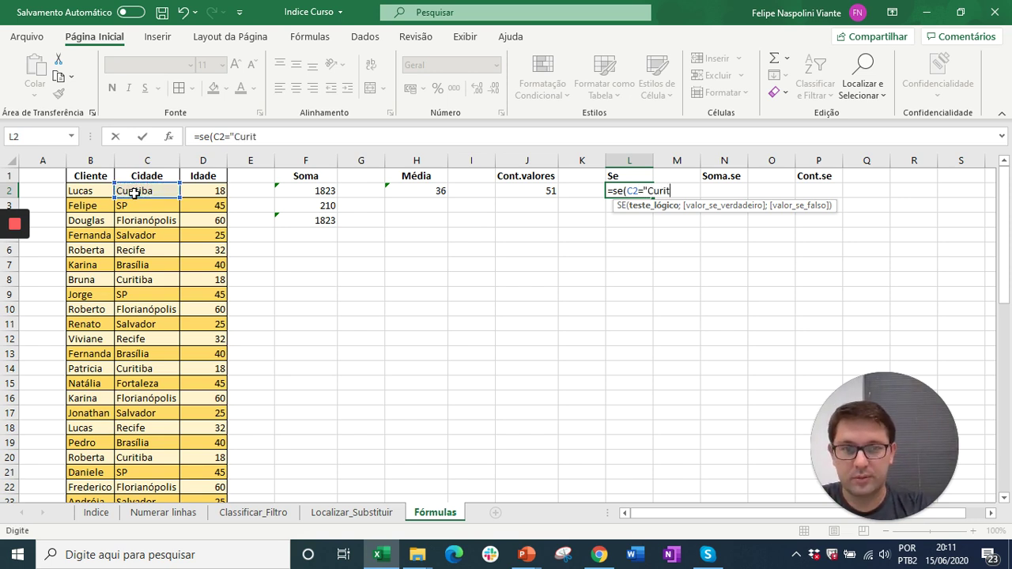
type("iba\"")
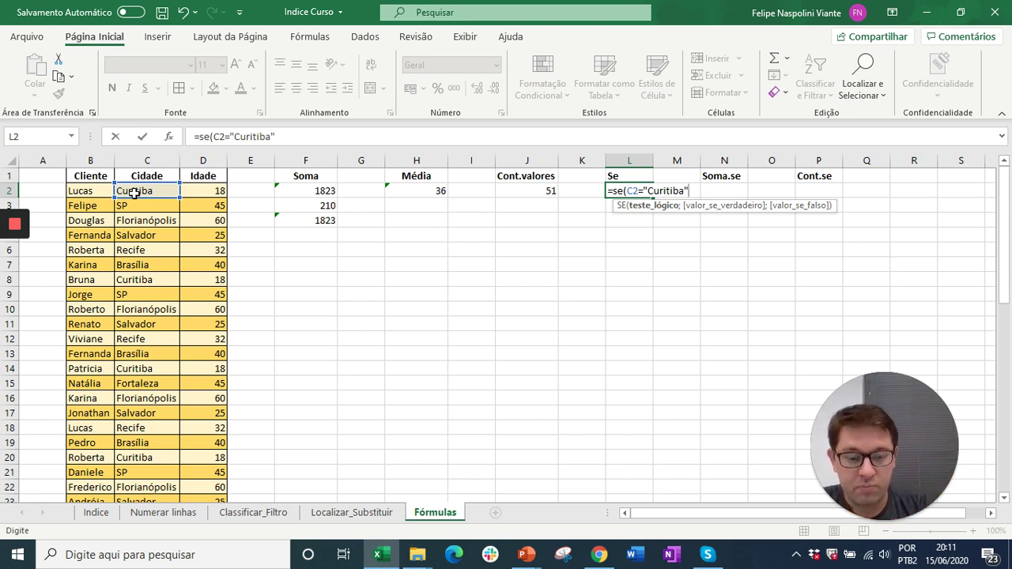
Complete the SE formula in L2 with "Paraná" as the true value and "Outros" as the false value
type(";")
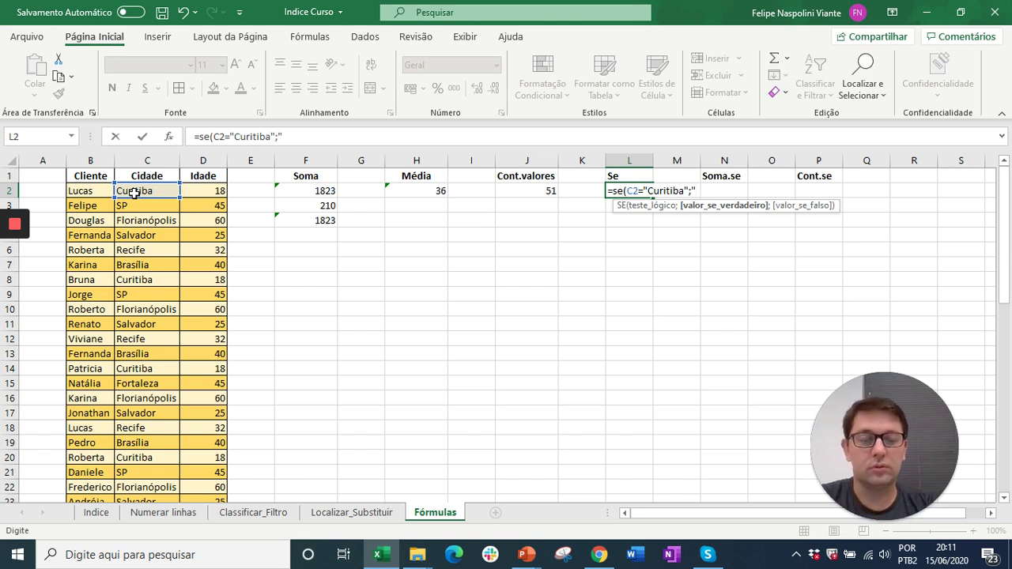
type("\"Paran")
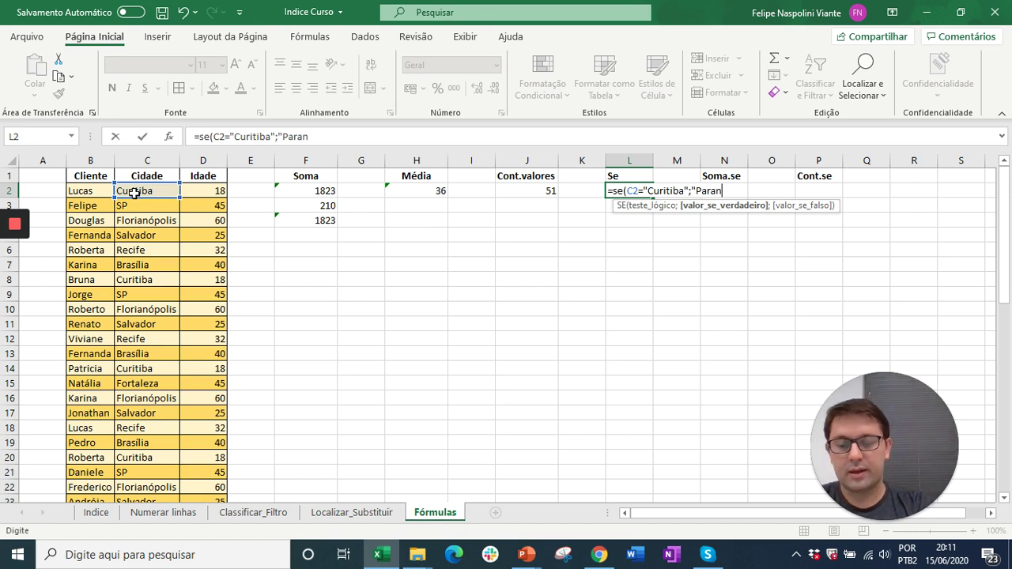
type("á\"")
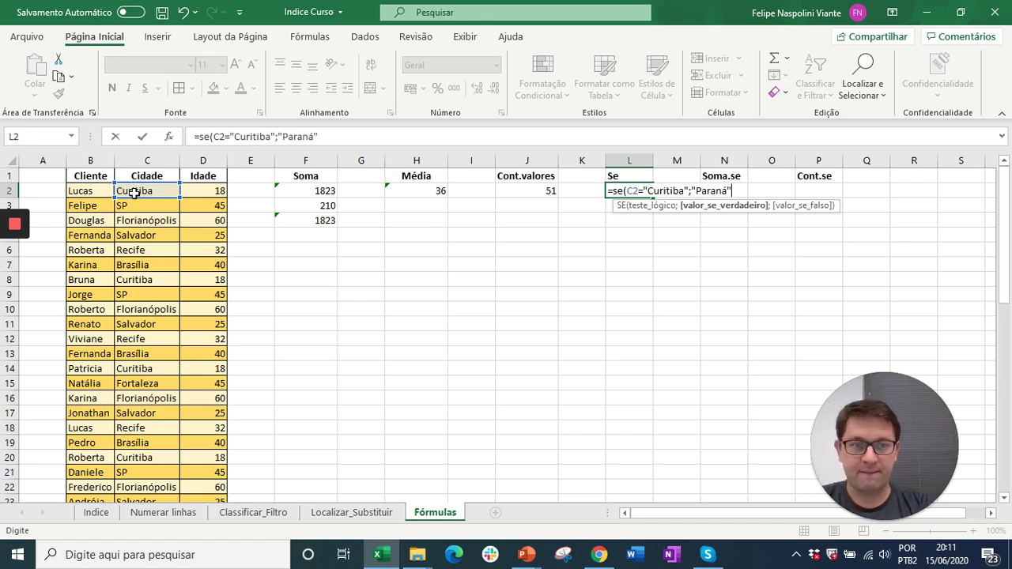
type(";")
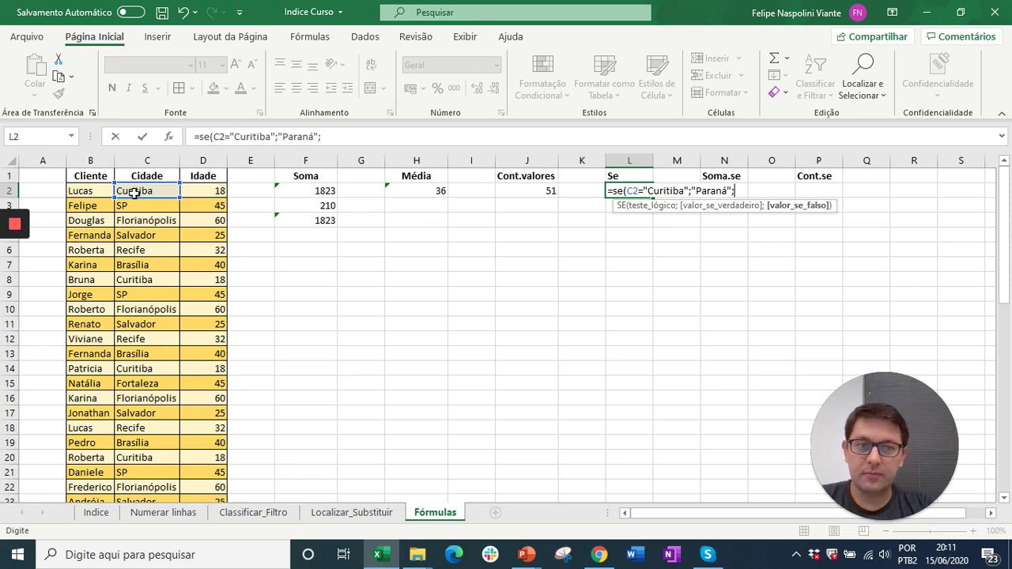
type("Outros")
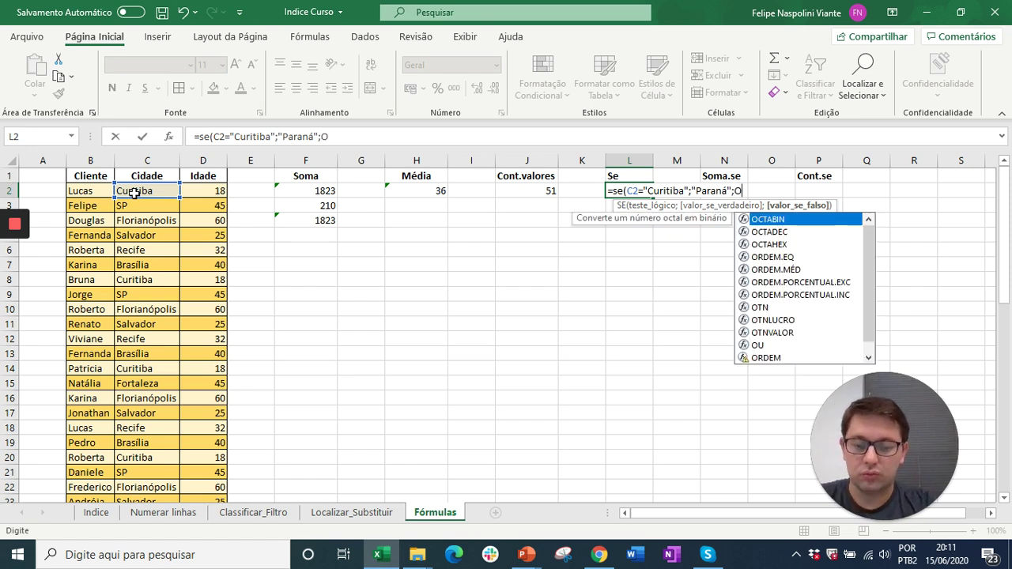
key("BackSpace")
key("BackSpace")
key("BackSpace")
key("BackSpace")
key("BackSpace")
key("BackSpace")
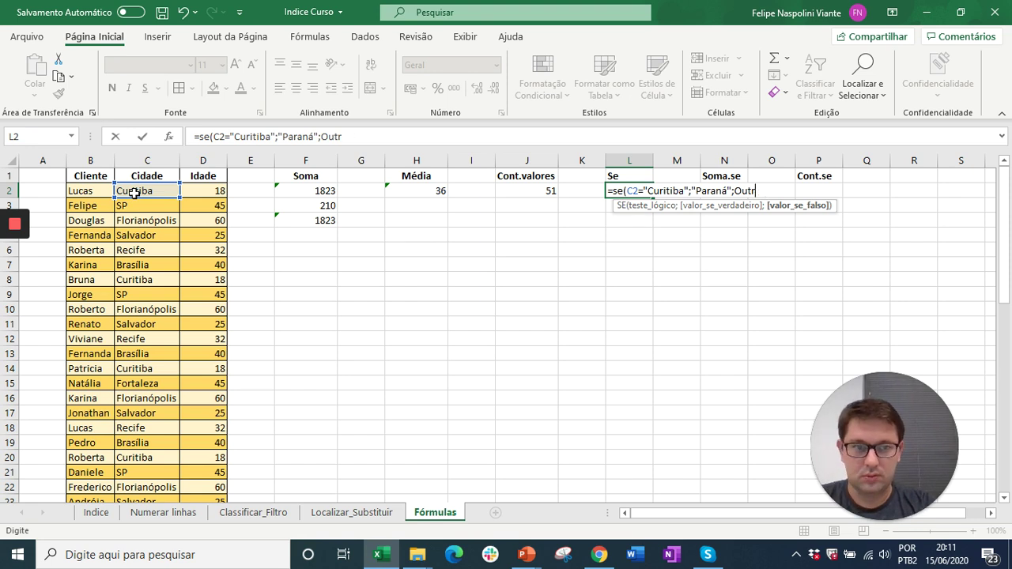
type("\"Outros\")")
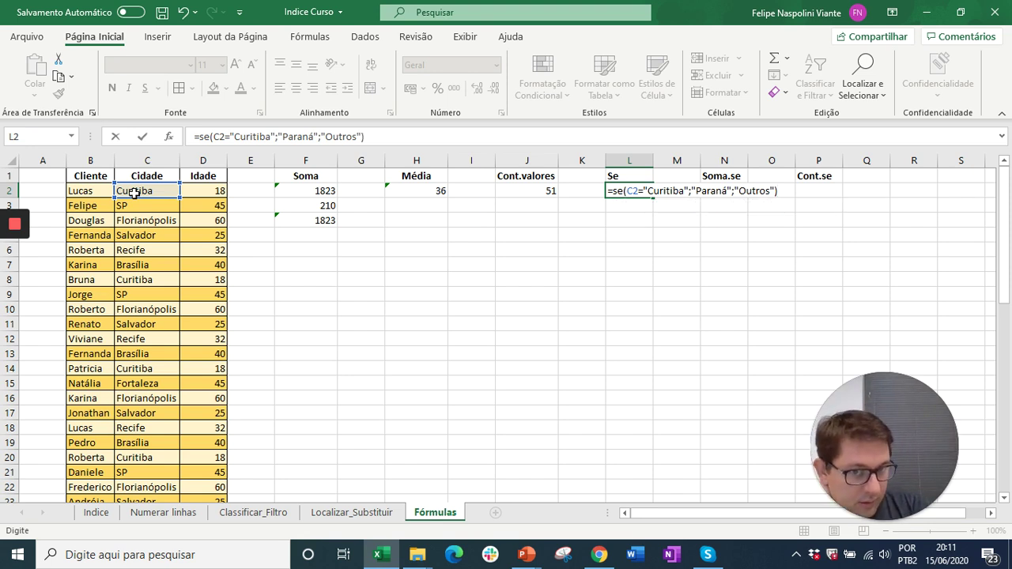
key("Return")
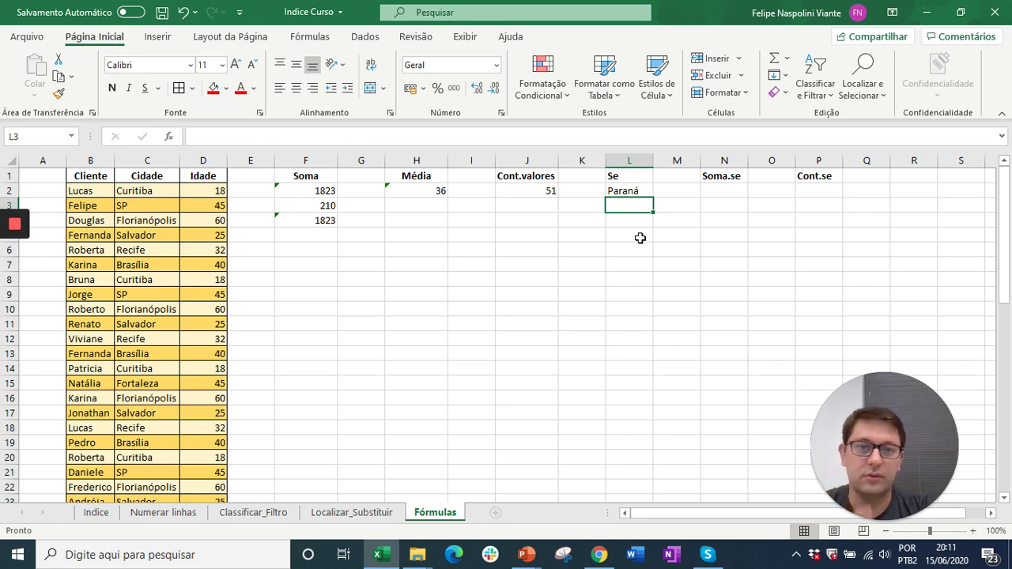
Fill the SE formula from L2 down to L52, the last client row
left_click(633, 192)
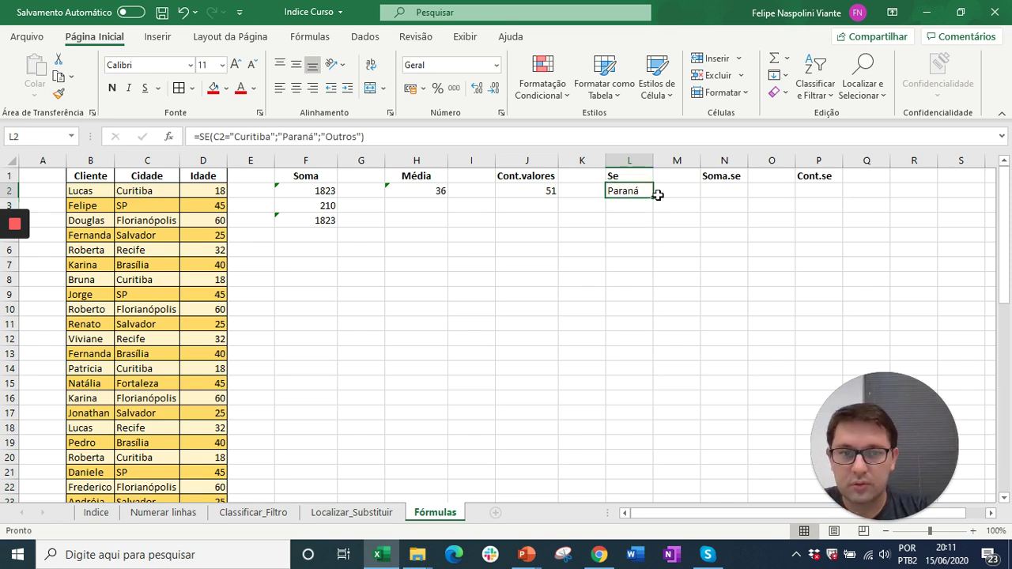
left_click_drag(655, 197, 632, 440)
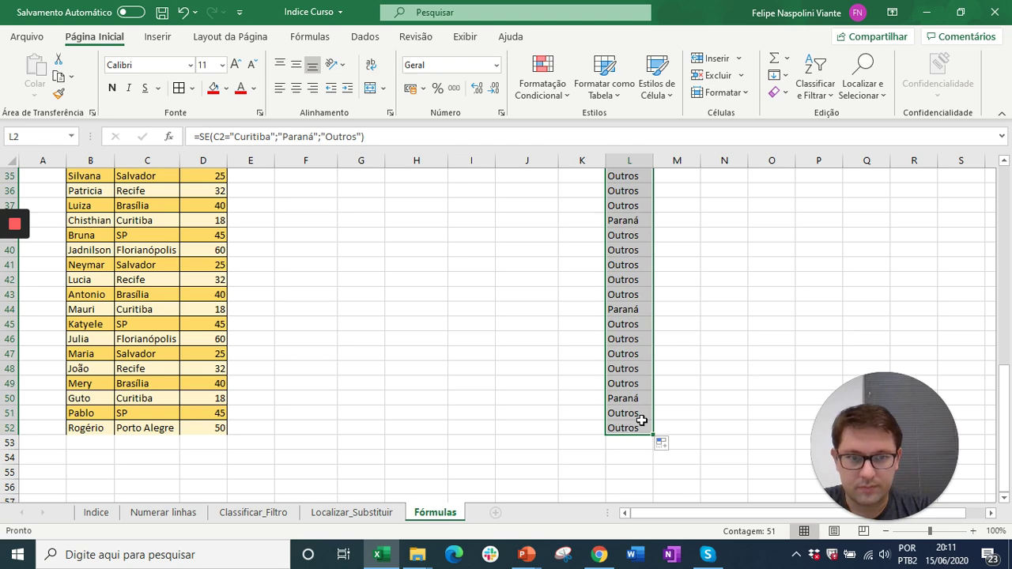
Check the filled Se results in column L against the Cidade column, working back up to cell L2
left_click(632, 309)
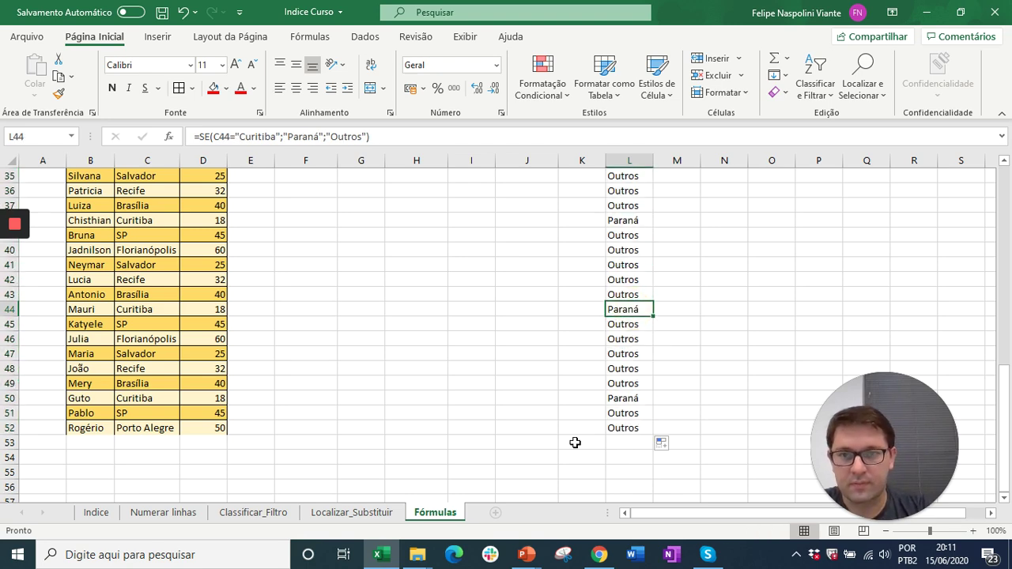
key("Up")
key("Up")
key("Up")
key("Up")
key("Up")
key("Up")
key("Up")
key("Up")
key("Up")
key("Up")
key("Up")
key("Up")
key("Up")
key("Up")
key("Up")
key("Up")
key("Up")
key("Up")
key("Up")
key("Up")
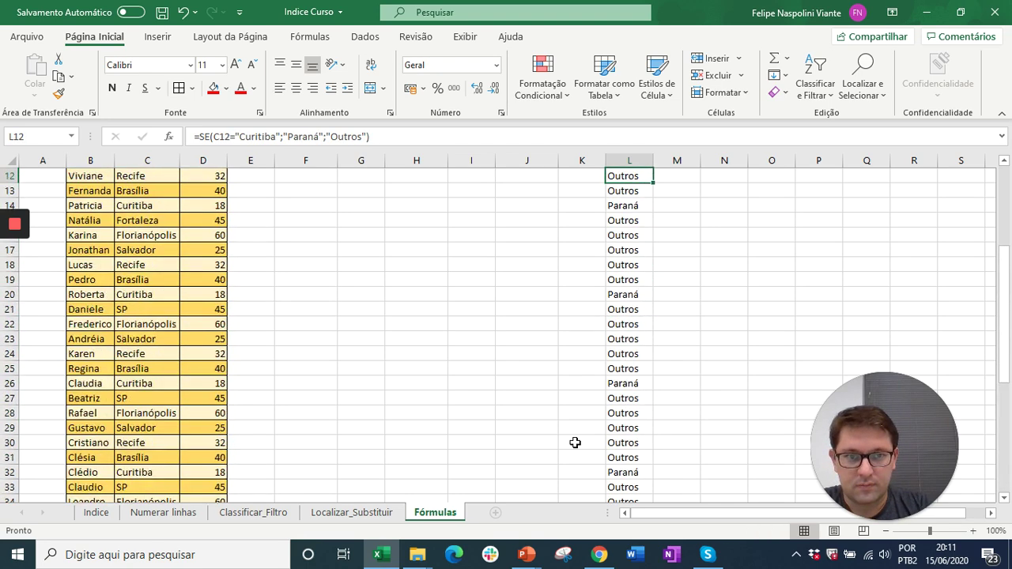
key("Down")
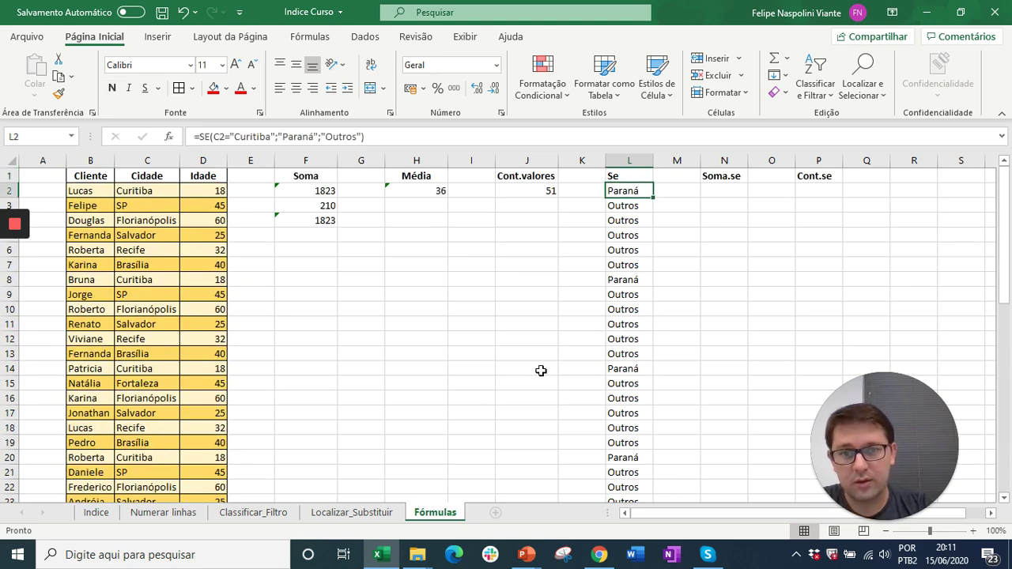
Remove the false value "Outros" and the closing parenthesis from the SE formula in L2
left_click(401, 137)
key("BackSpace")
key("BackSpace")
key("BackSpace")
key("BackSpace")
key("BackSpace")
key("BackSpace")
key("BackSpace")
key("BackSpace")
key("BackSpace")
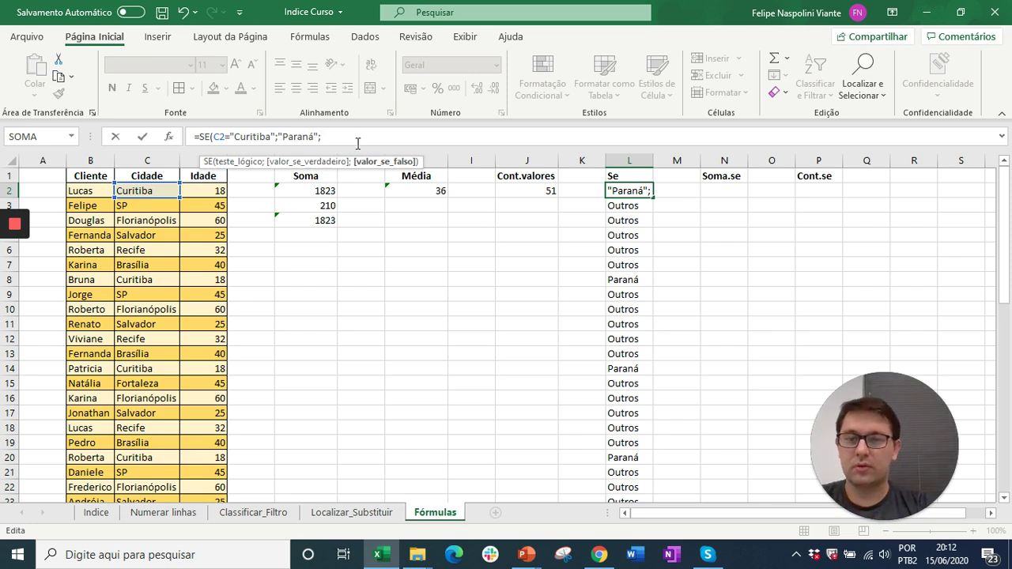
Nest a second SE as the false value in L2's formula, testing C2="SP" and returning "São Paulo" when true
type("se")
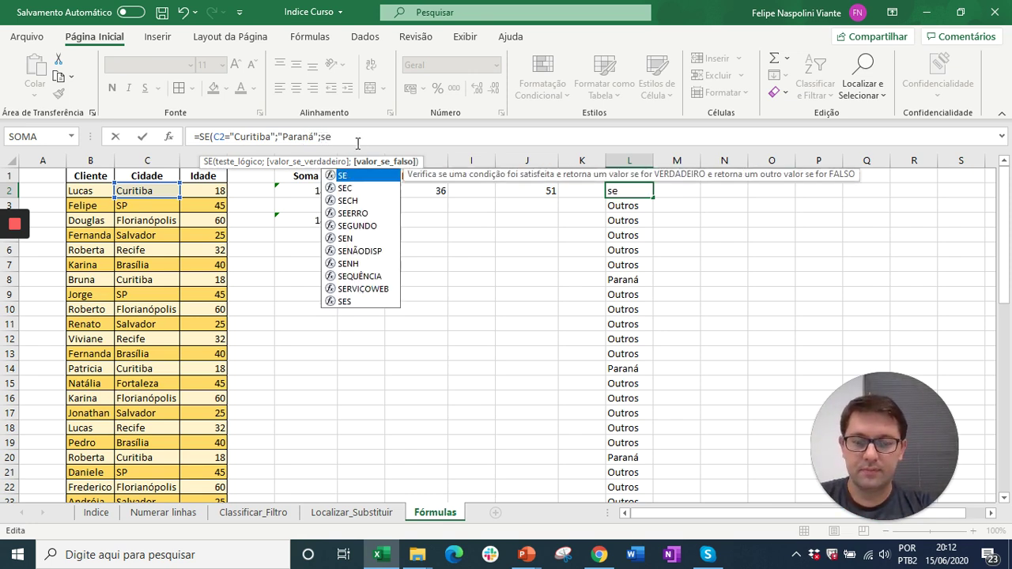
type("(")
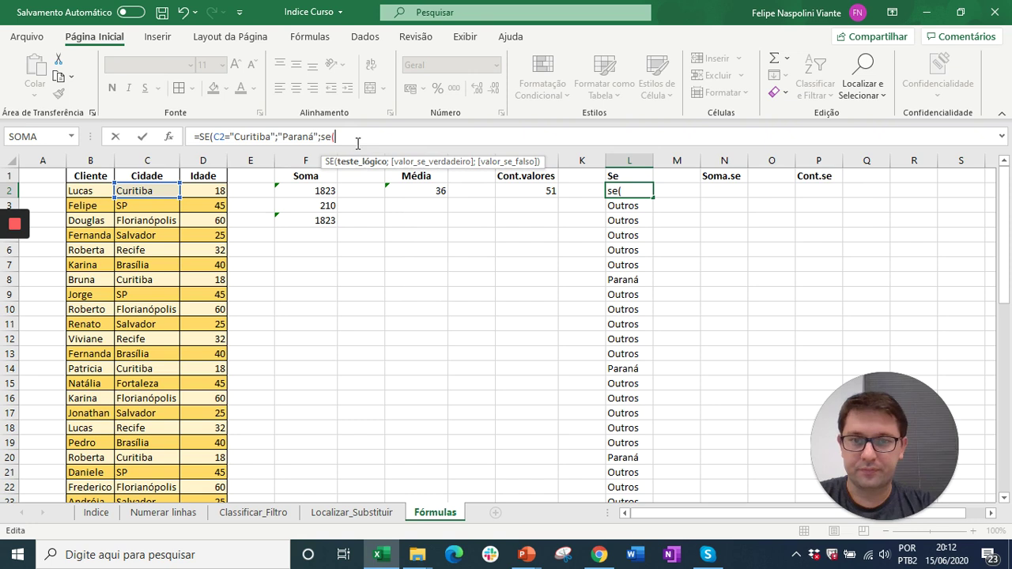
left_click(137, 190)
type("=")
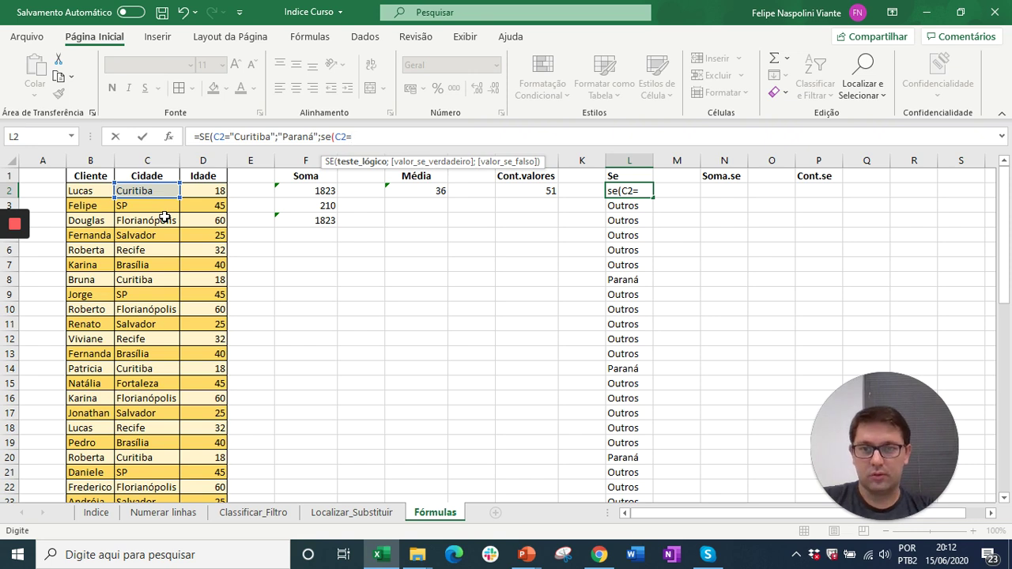
type("\"S")
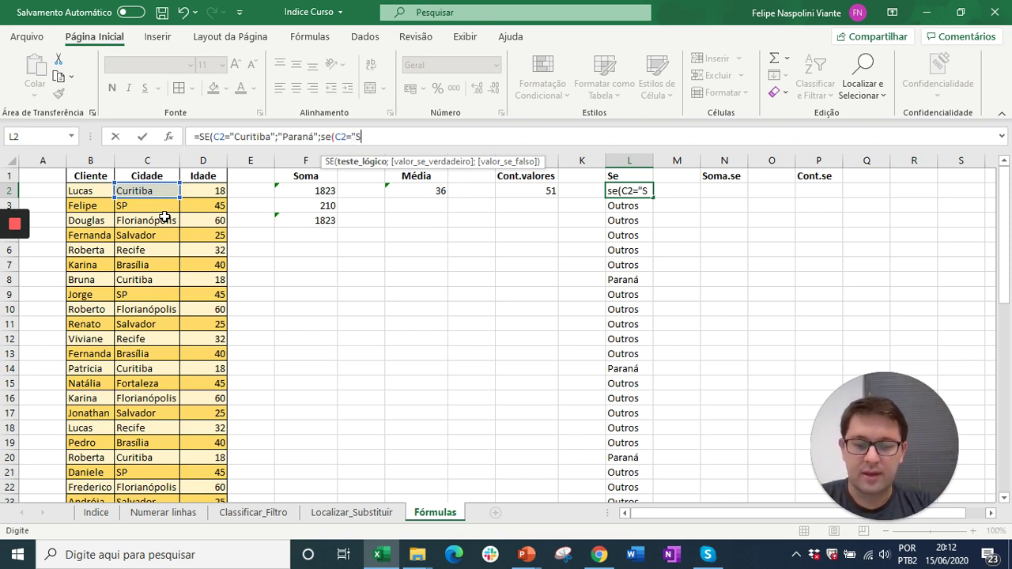
type("P\";São")
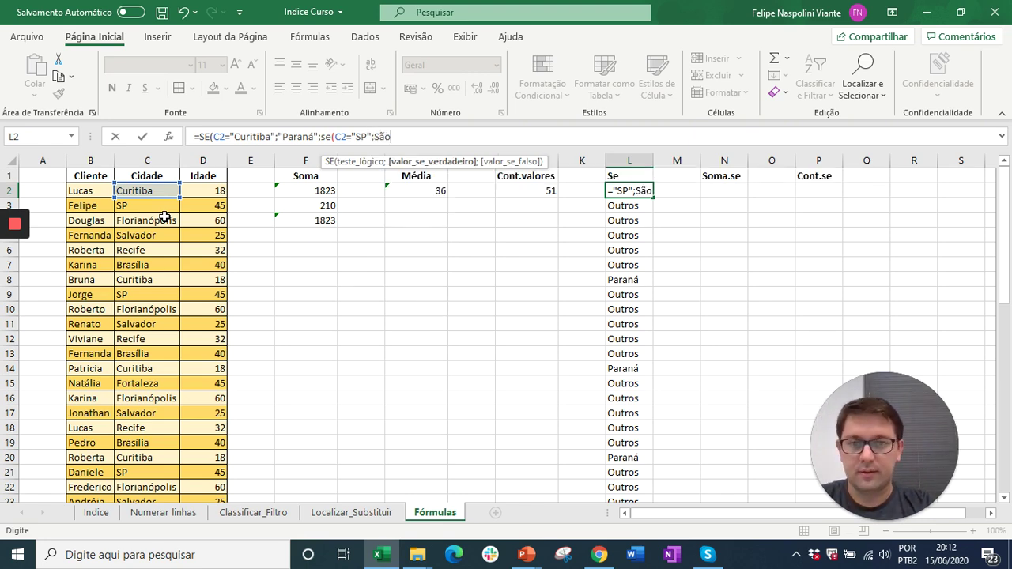
key("BackSpace")
key("BackSpace")
key("BackSpace")
type("\"S")
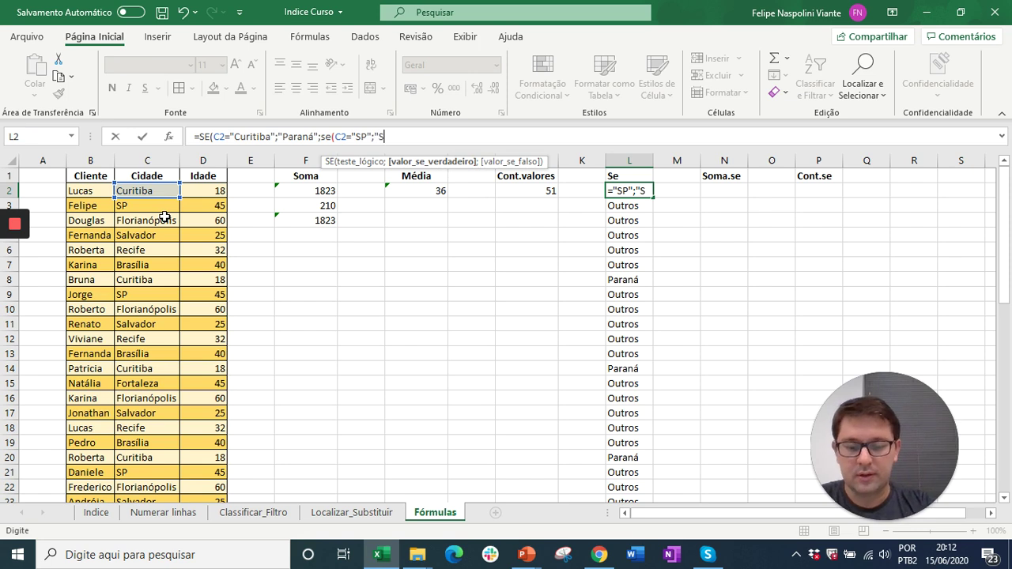
type("ão Pau")
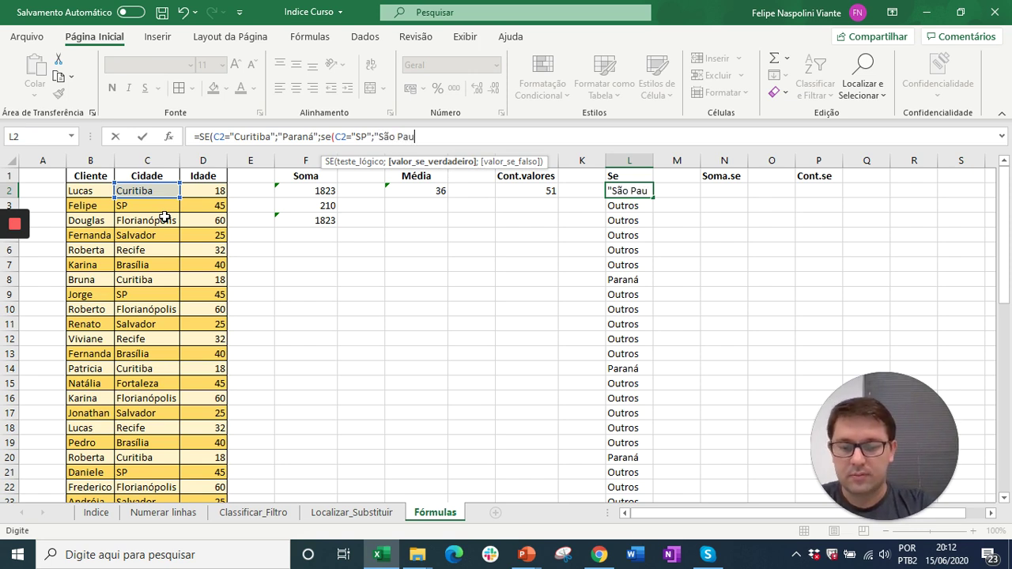
type("lo\";")
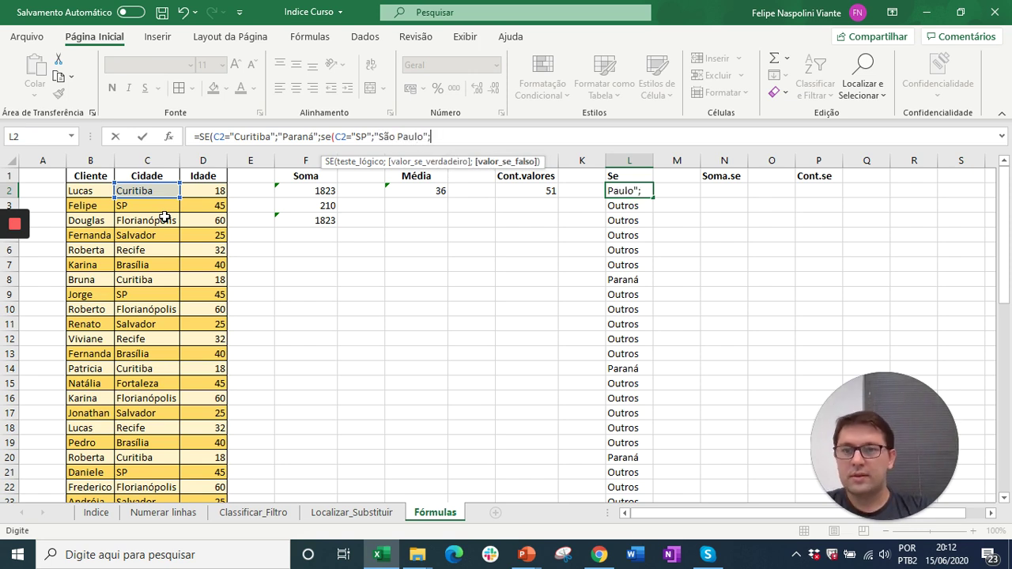
Nest a third SE as the false value in L2's formula, testing C2="Florianópolis" and returning "Santa Catarina" when true
type("se(")
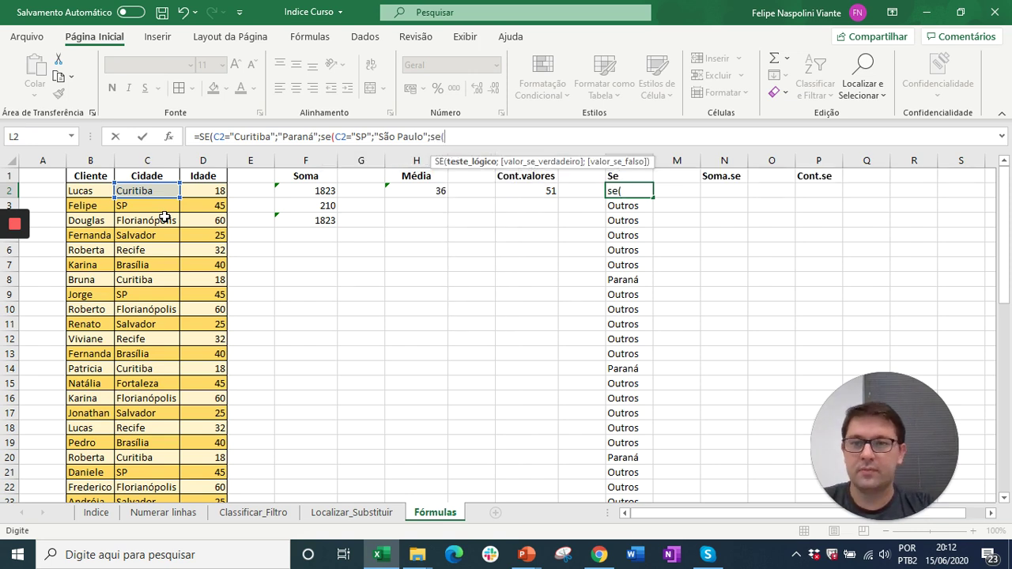
left_click(141, 190)
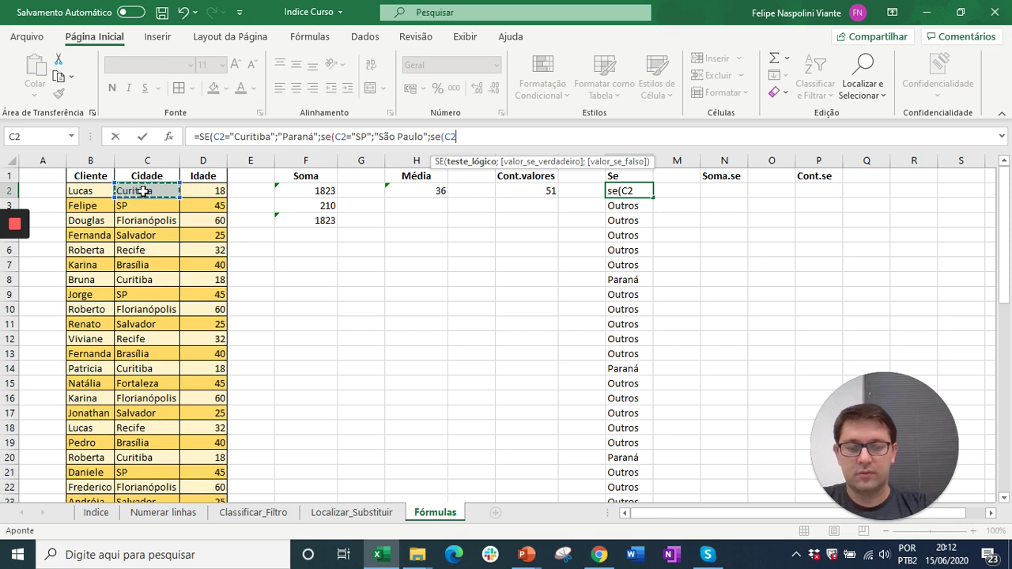
type("=\"Florian")
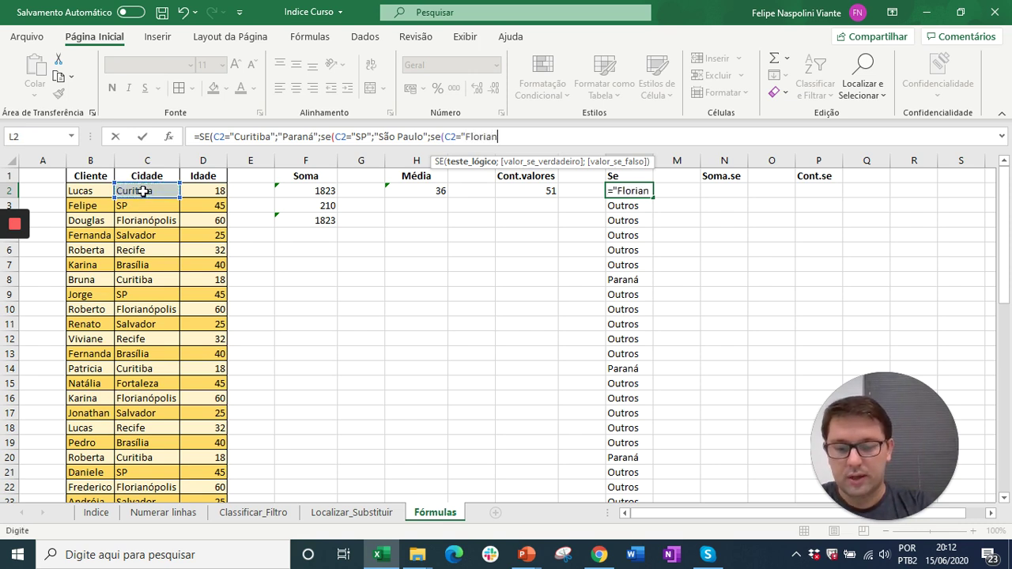
type("ópolis")
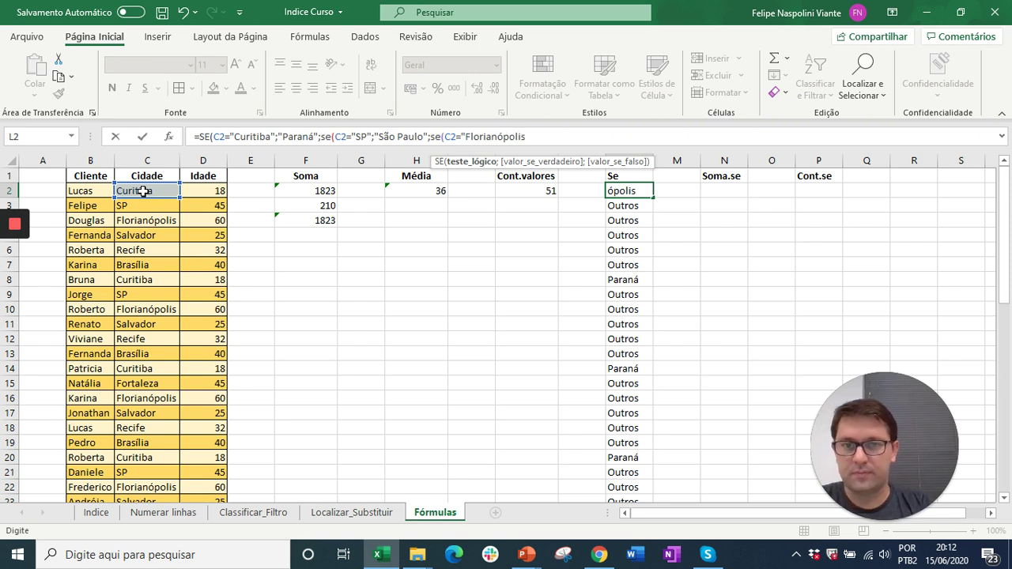
type("\";")
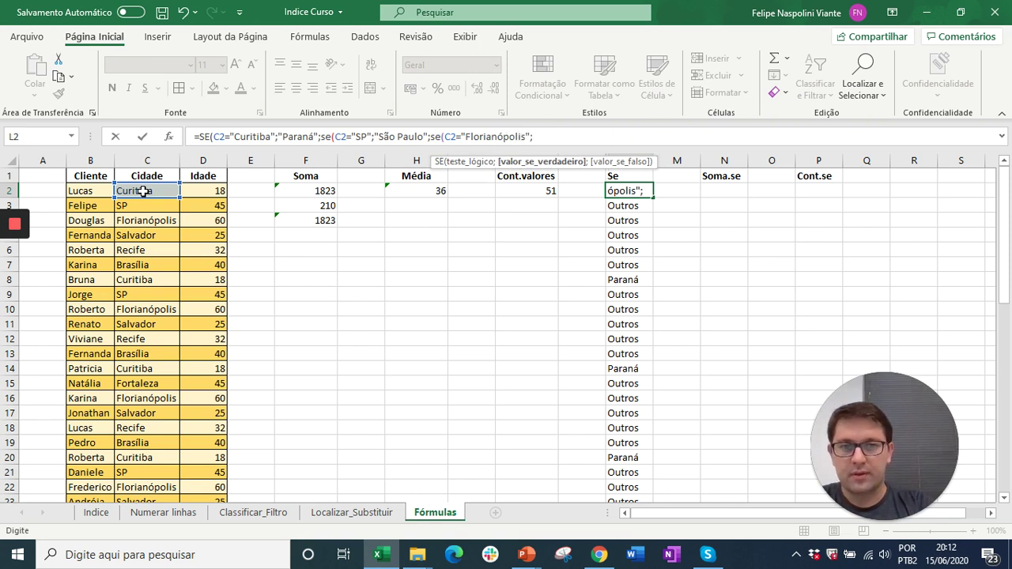
type("\"Santa")
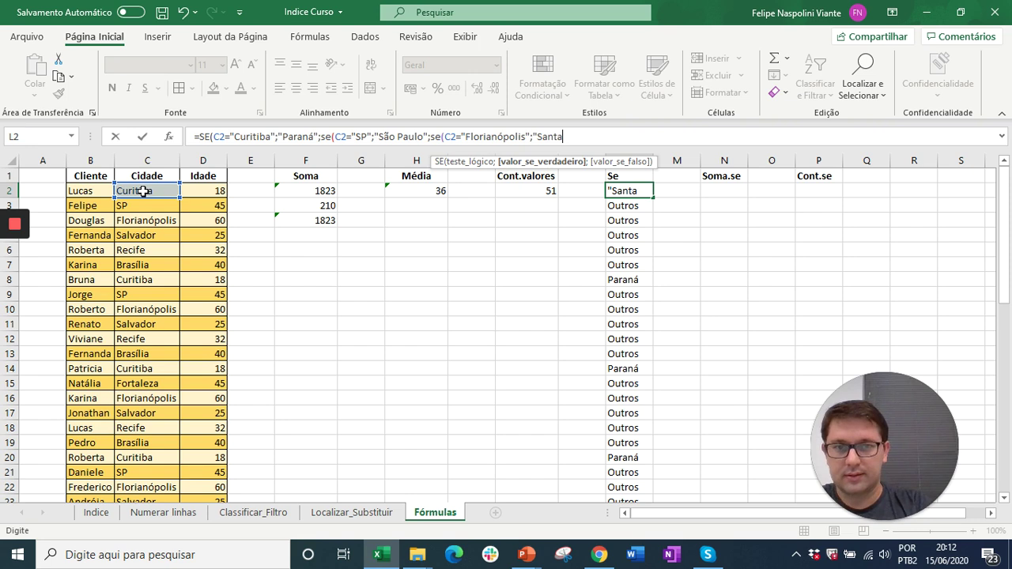
type(" Catarina")
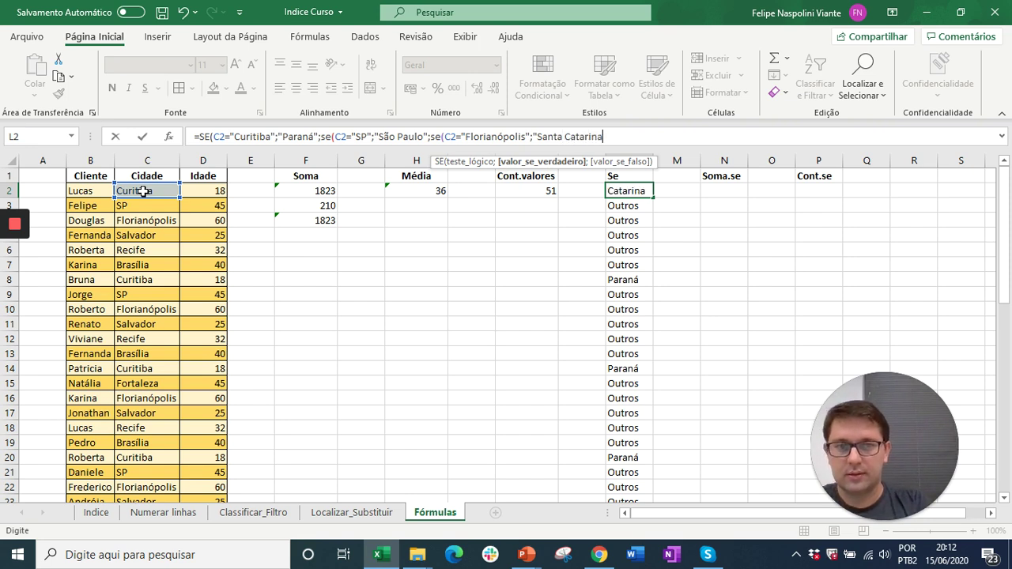
type("\";")
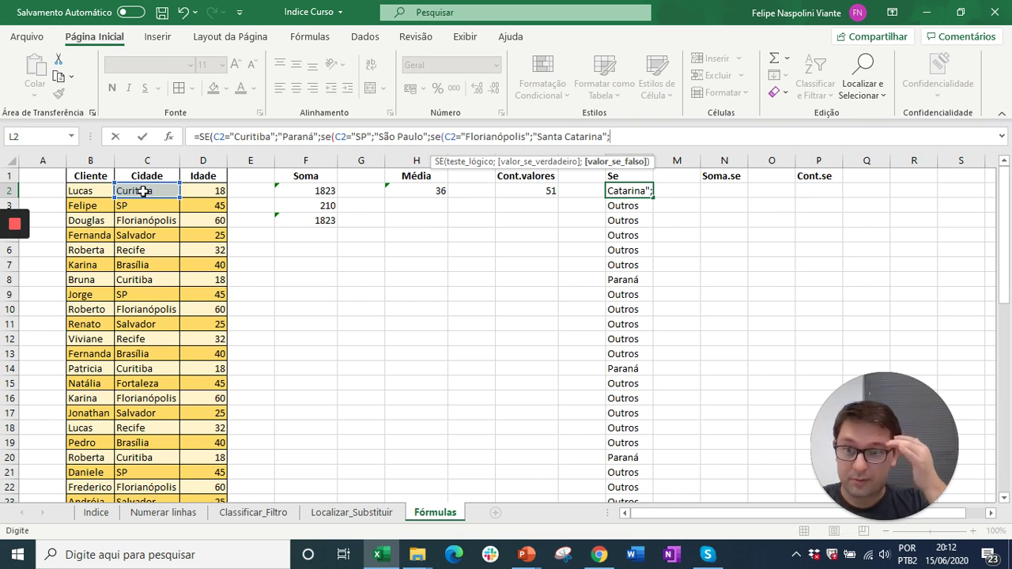
Complete the nested formula in L2 with "outros" as the final false value, close its parentheses, and review the finished formula
type("\"")
type("outr")
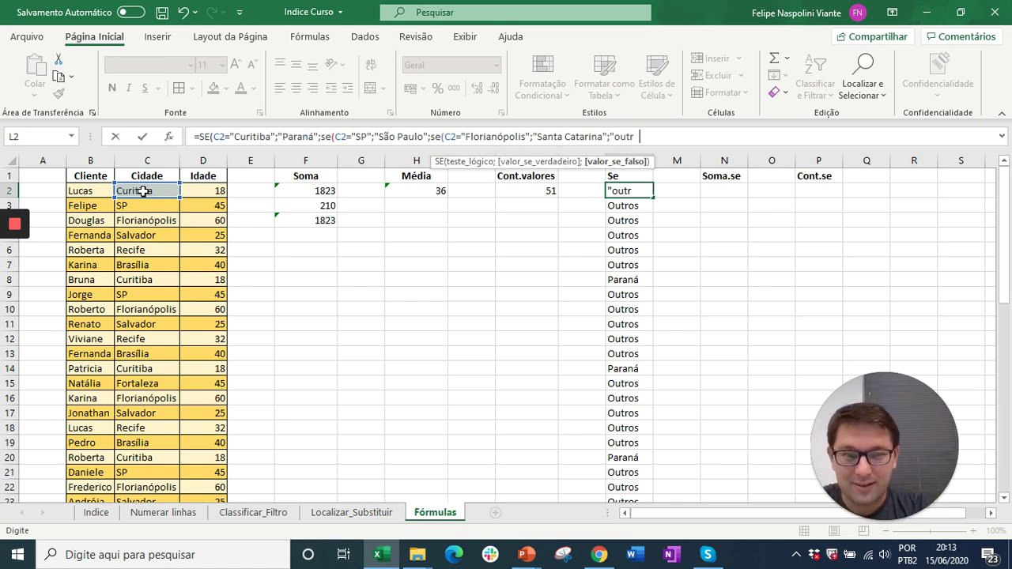
type("os\")")
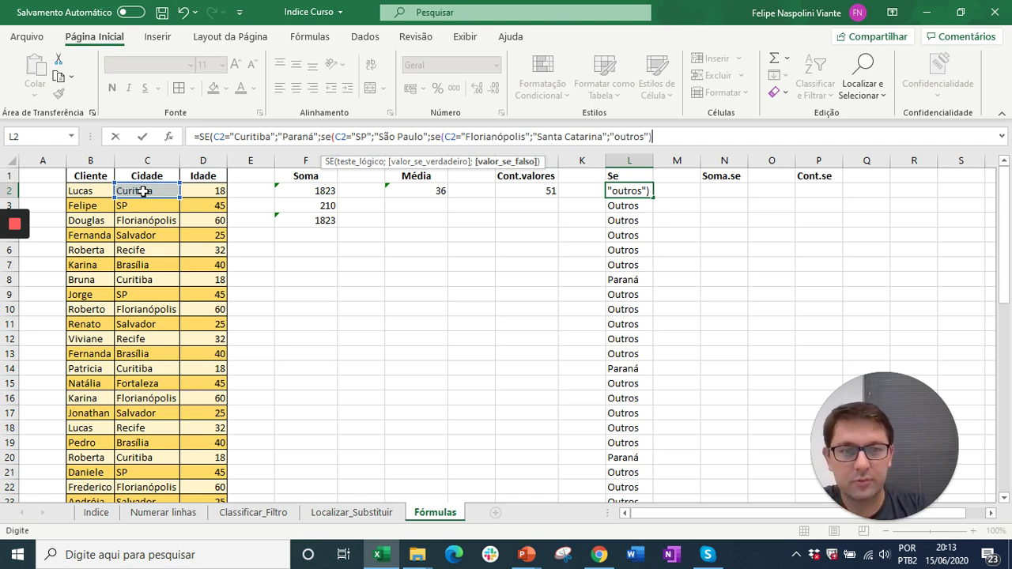
key("Return")
key("Return")
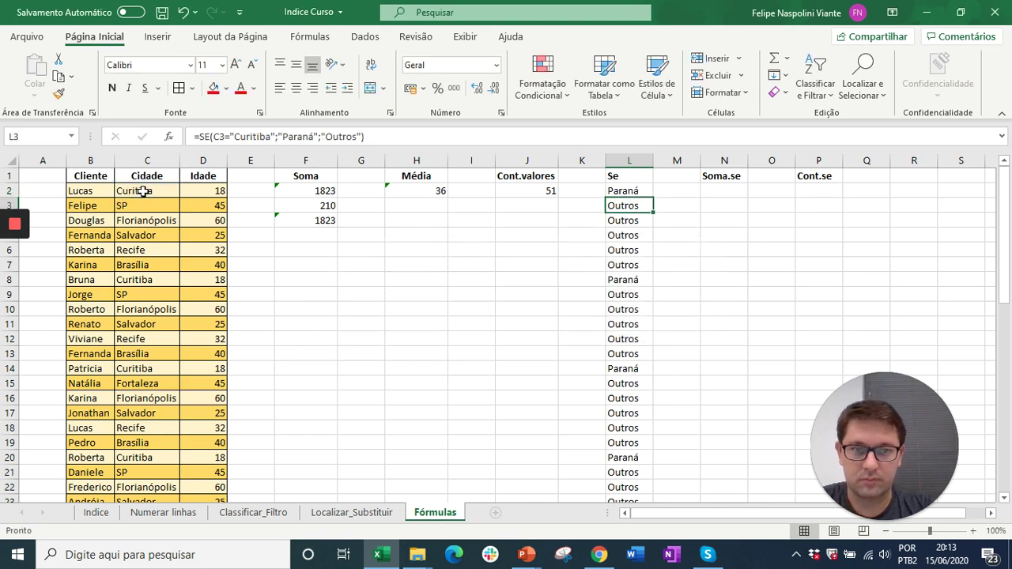
key("Up")
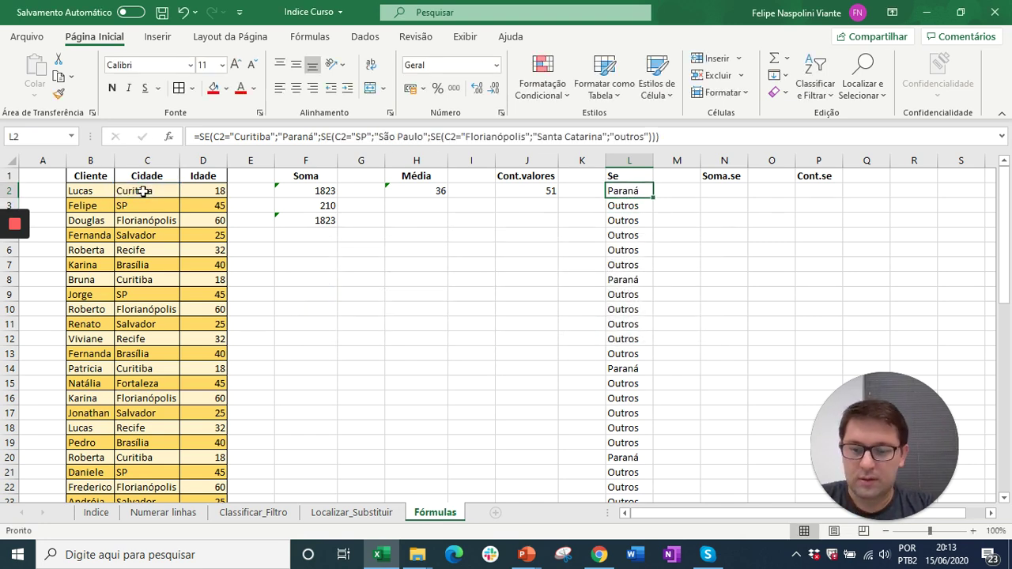
key("F2")
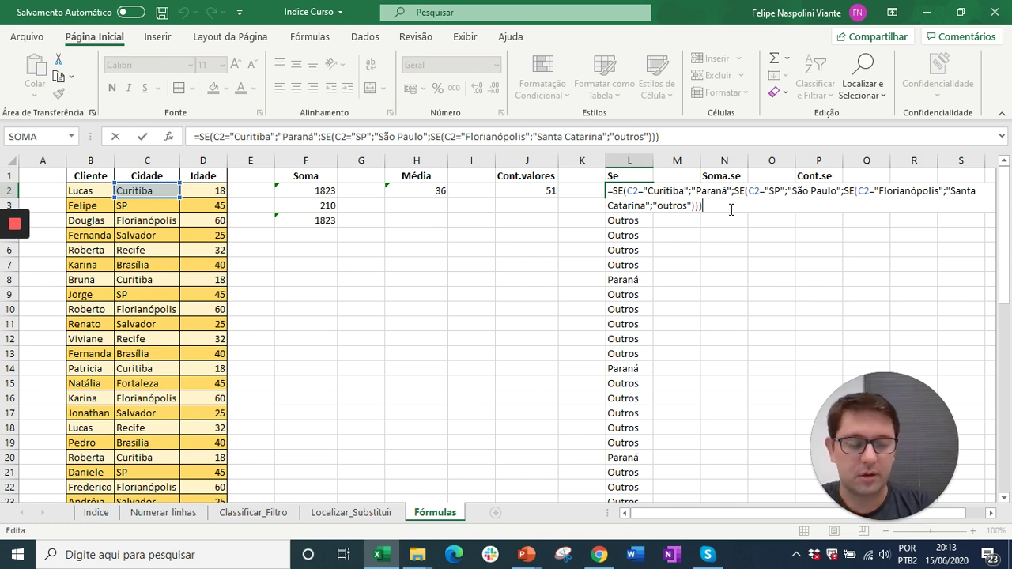
key("Return")
Fill the nested SE formula from L2 down to L52, the last client row
left_click(637, 196)
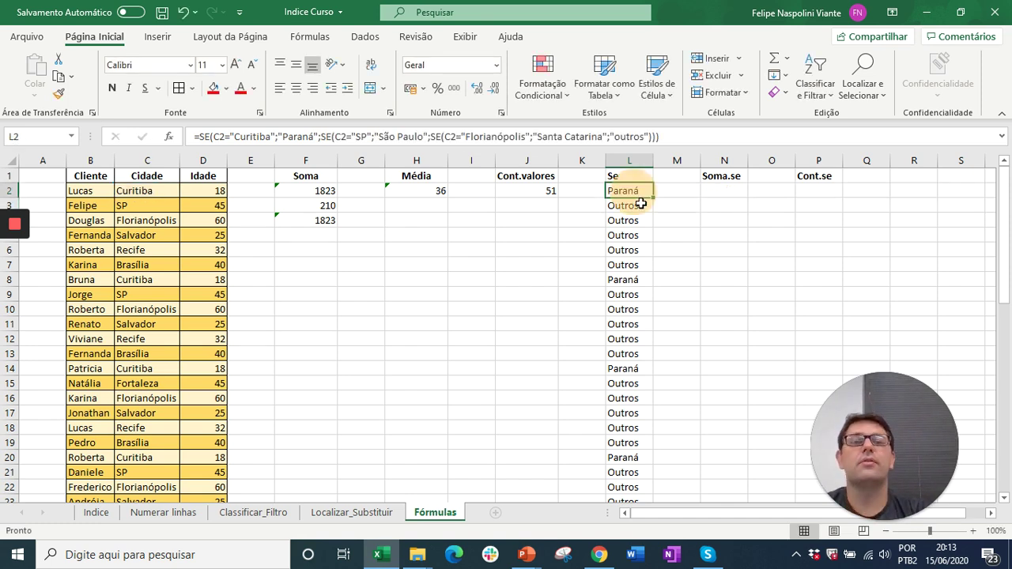
left_click_drag(655, 201, 655, 225)
left_click(628, 203)
left_click(616, 220)
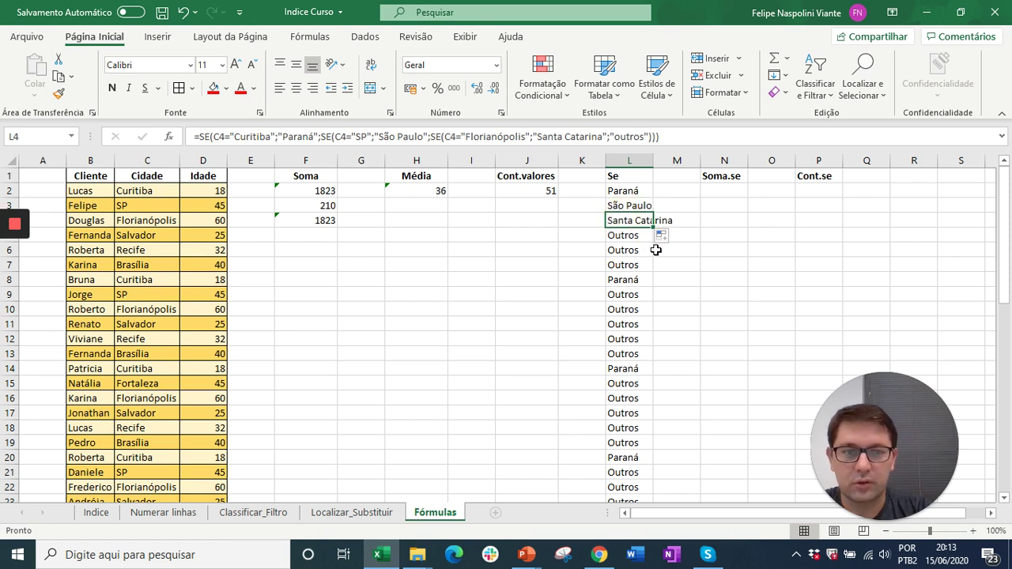
left_click_drag(654, 227, 655, 237)
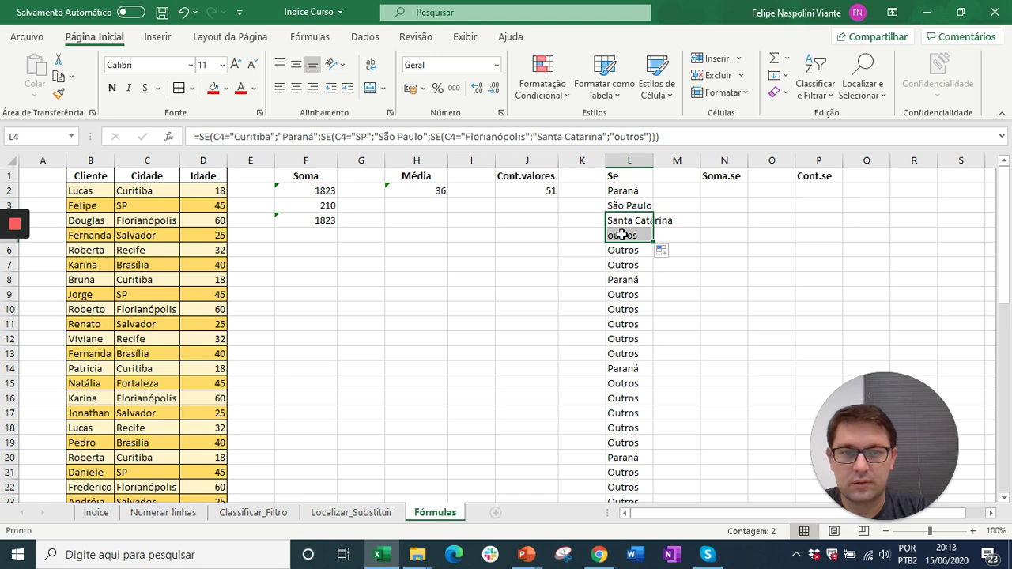
left_click(622, 235)
left_click_drag(655, 243, 639, 465)
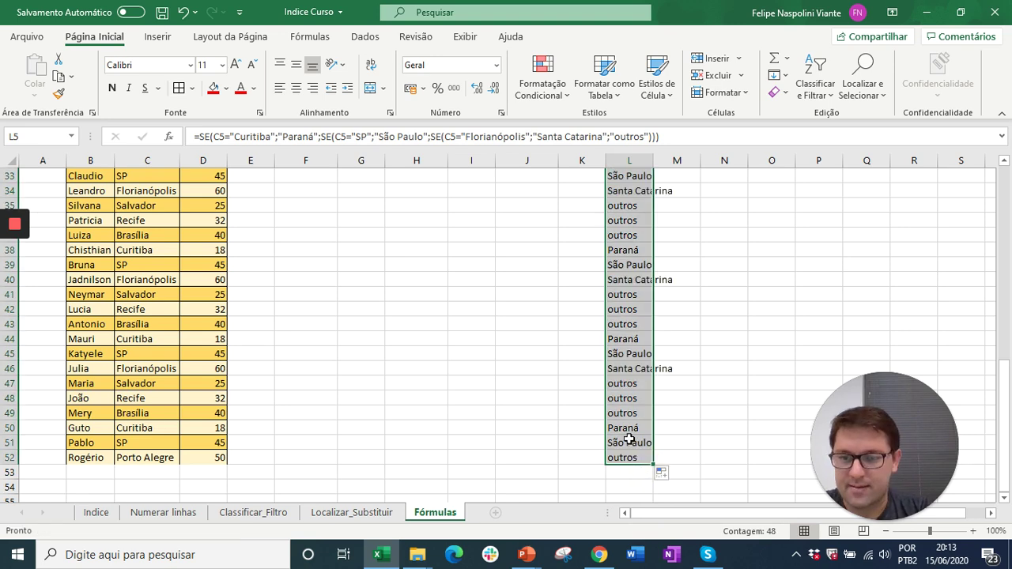
Check the filled state results in L50, L51 and L46 against the Cidade column, and return to L2
left_click(620, 430)
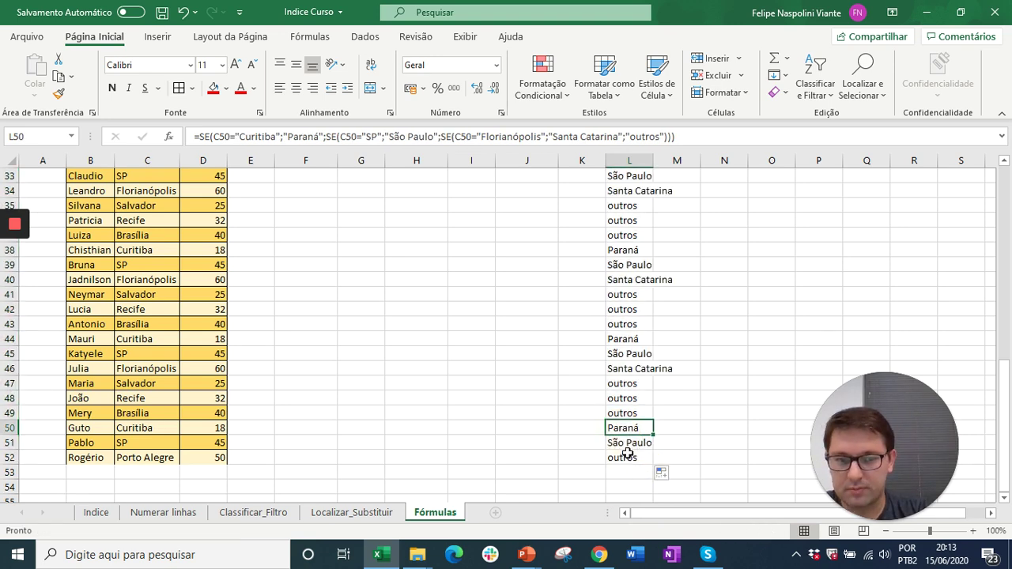
left_click(639, 445)
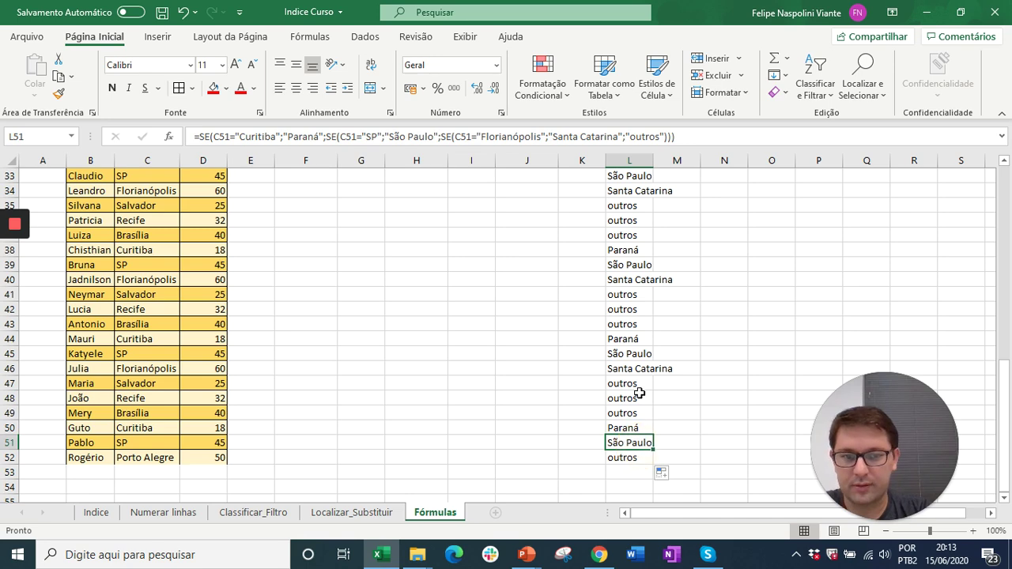
left_click(631, 368)
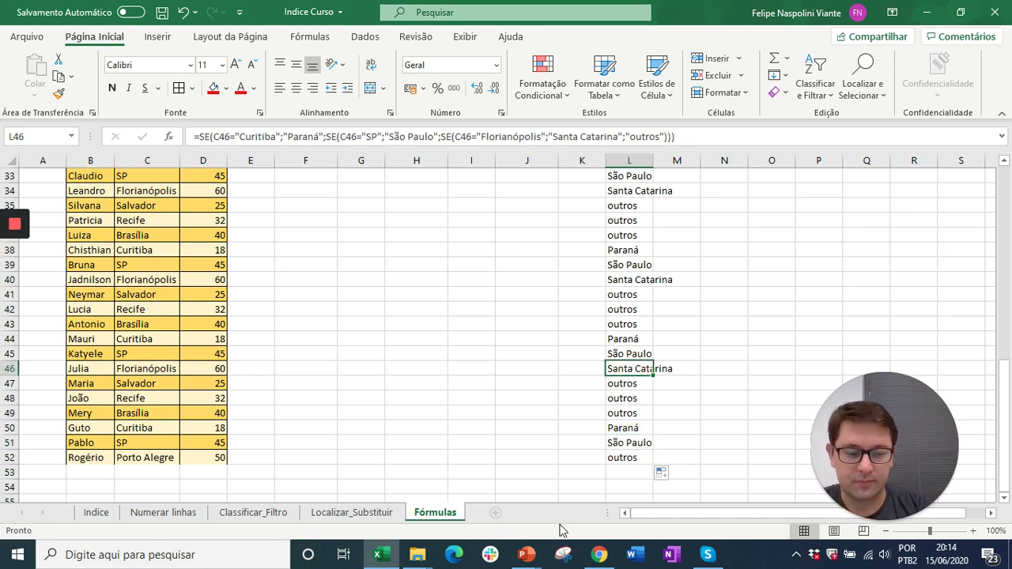
key("ctrl+Up")
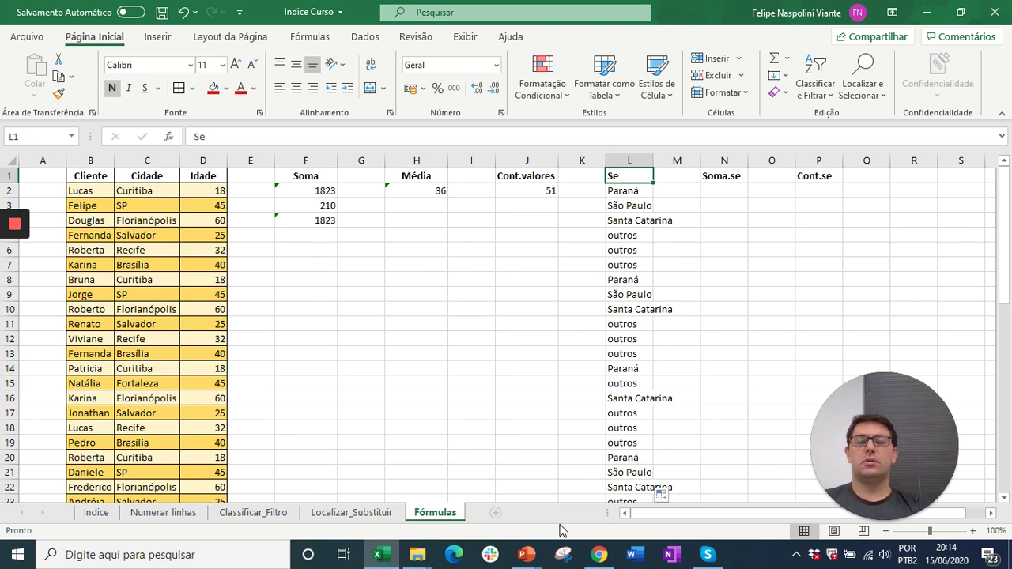
key("Down")
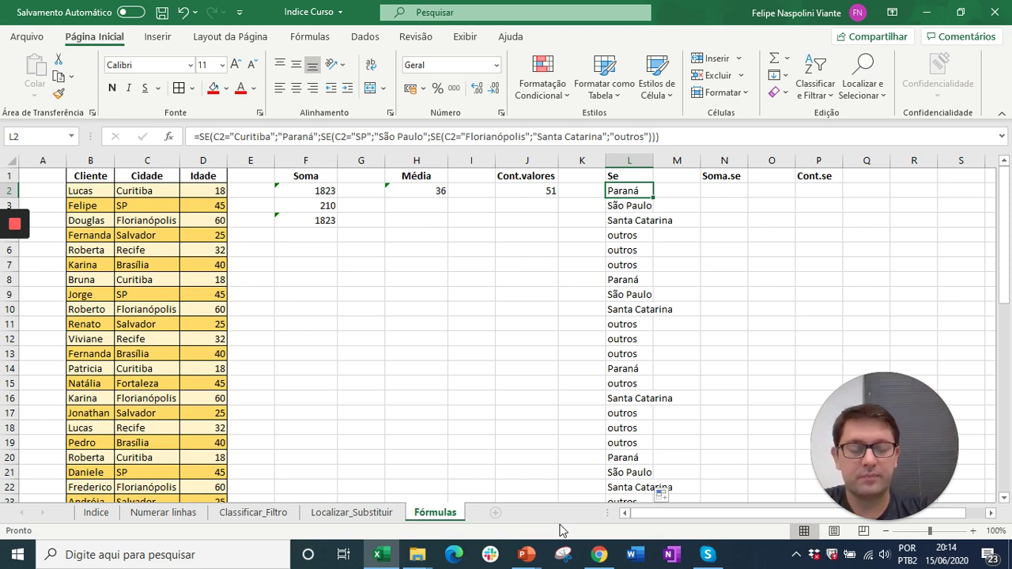
Start a SOMASE formula in N2 under Soma.se, using the whole Cidade column C:C as the criteria range
key("Right")
key("Right")
key("Up")
key("Down")
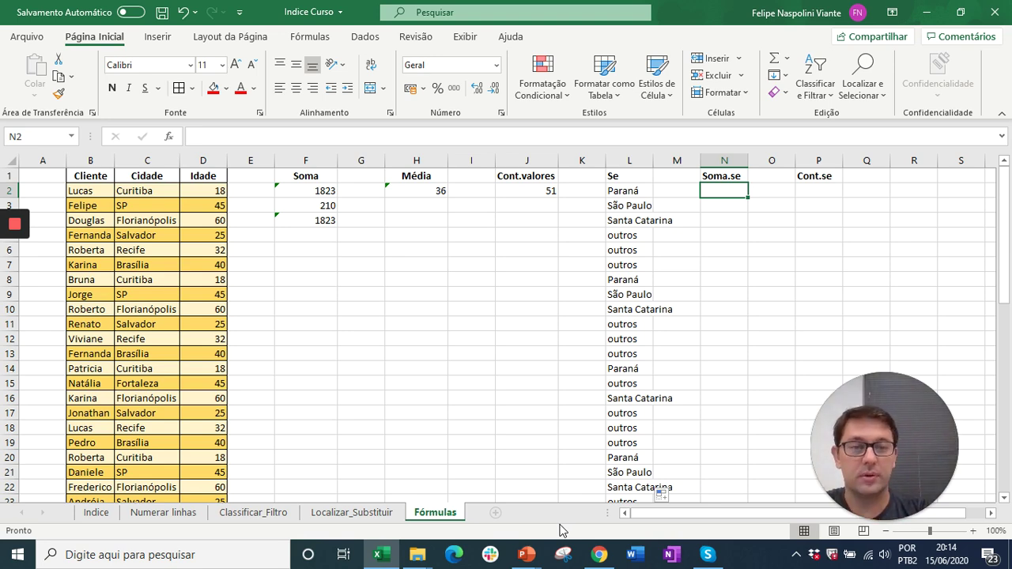
type("=so")
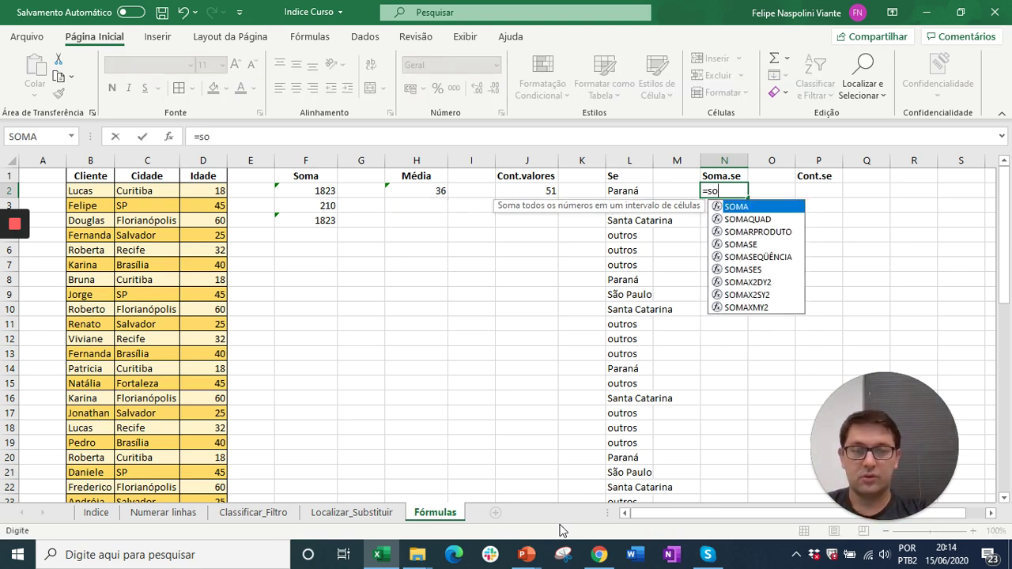
type("ma.se")
key("BackSpace")
key("BackSpace")
key("BackSpace")
type("se")
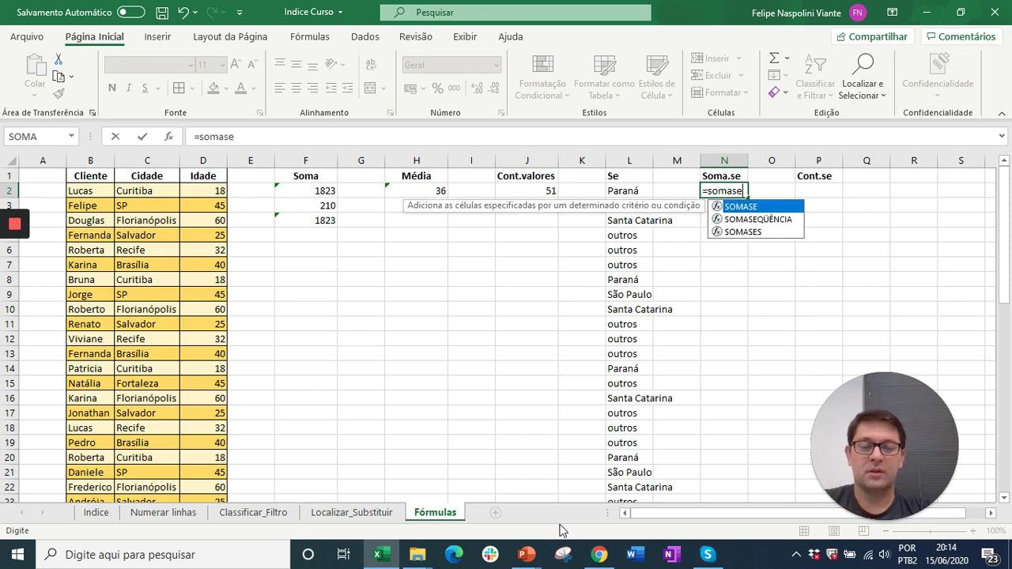
type("(")
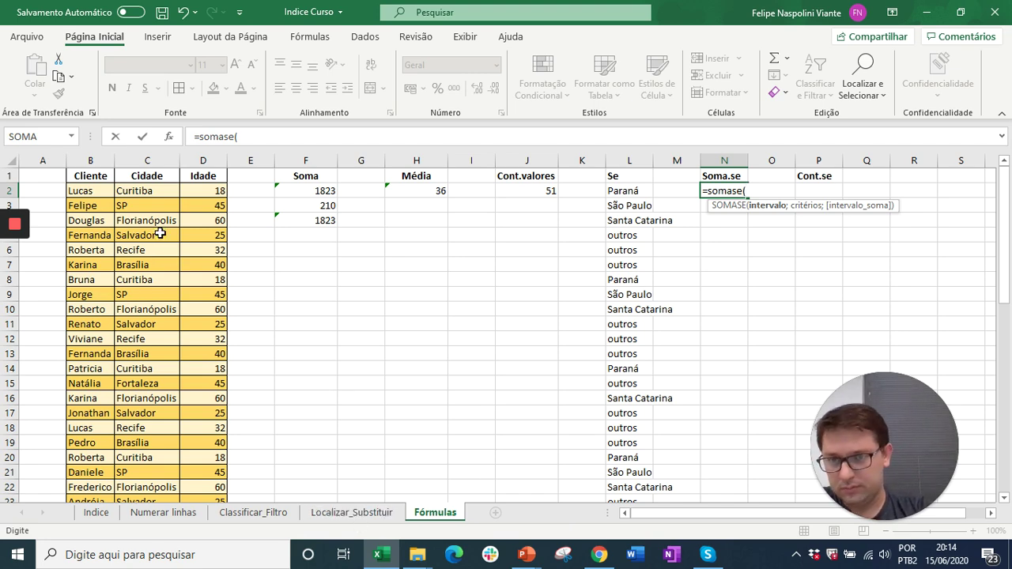
left_click(146, 159)
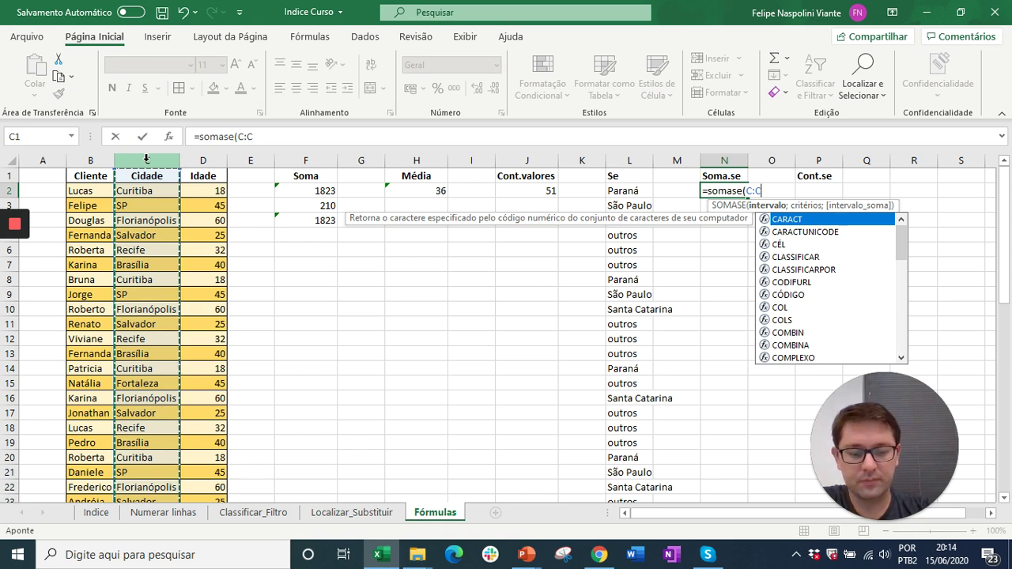
type(";")
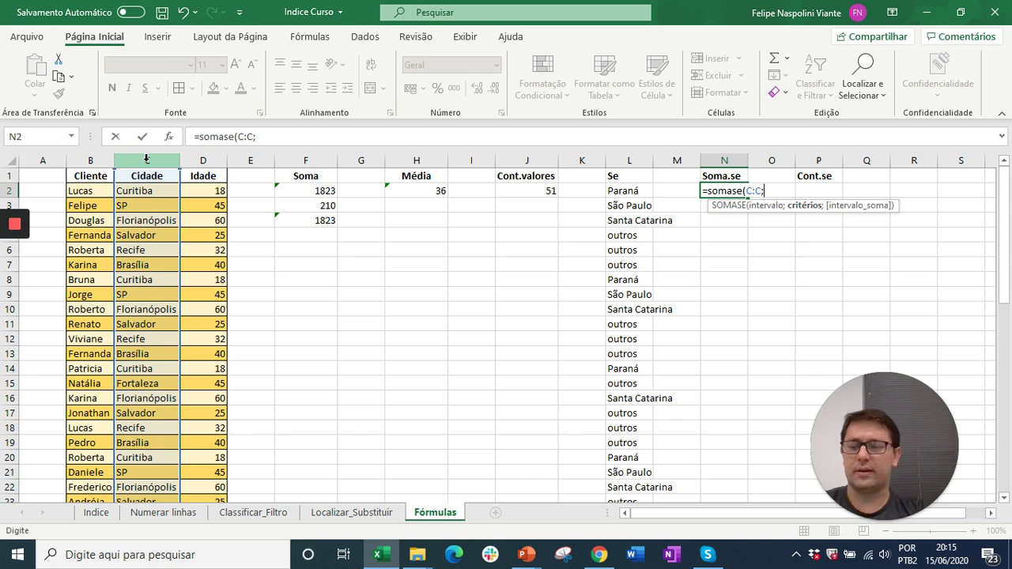
Complete N2's SOMASE formula with the criterion "Curitiba" and the Idade column D:D as the sum range
type("\"Curitiba\"")
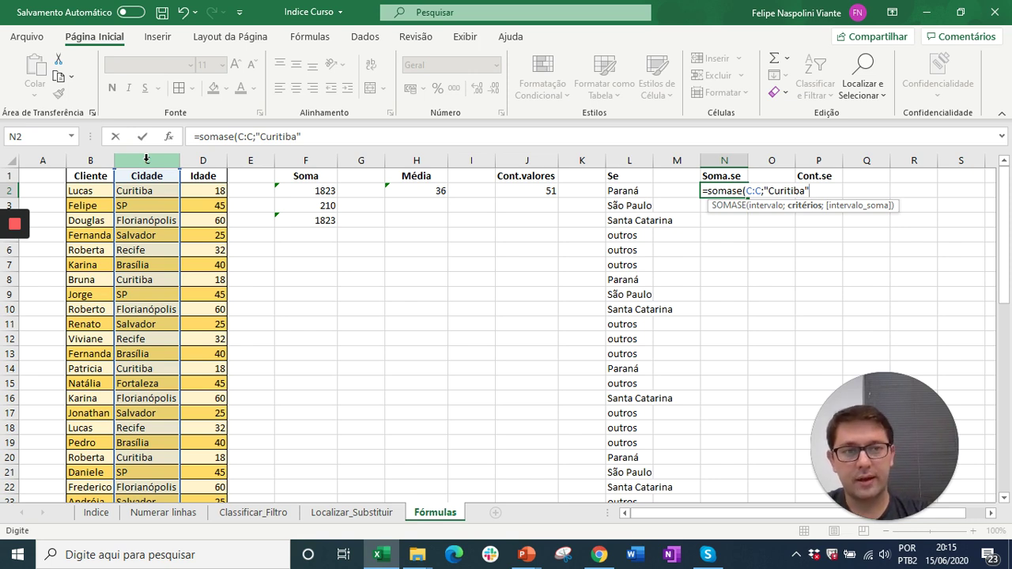
type(";")
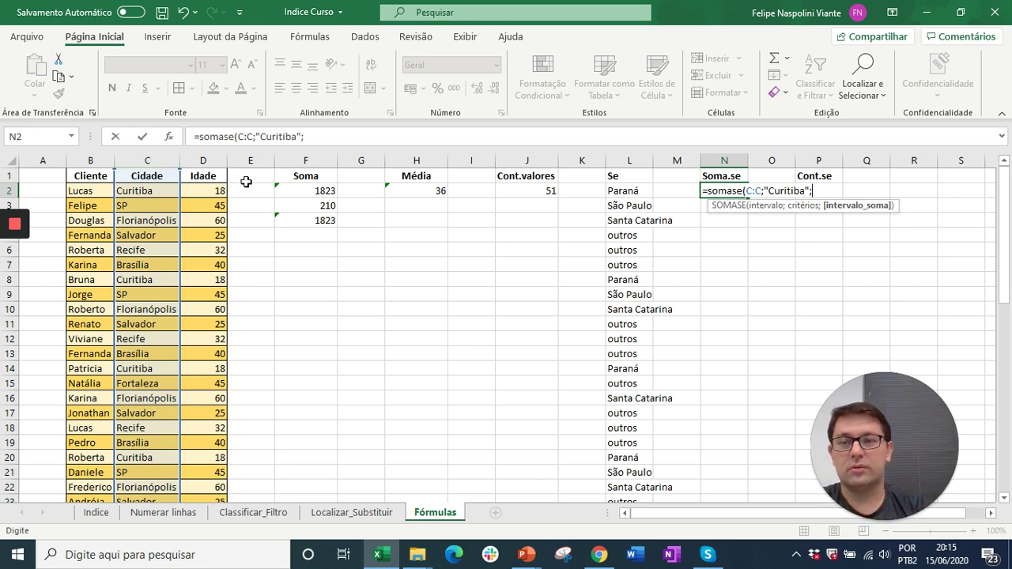
left_click(203, 160)
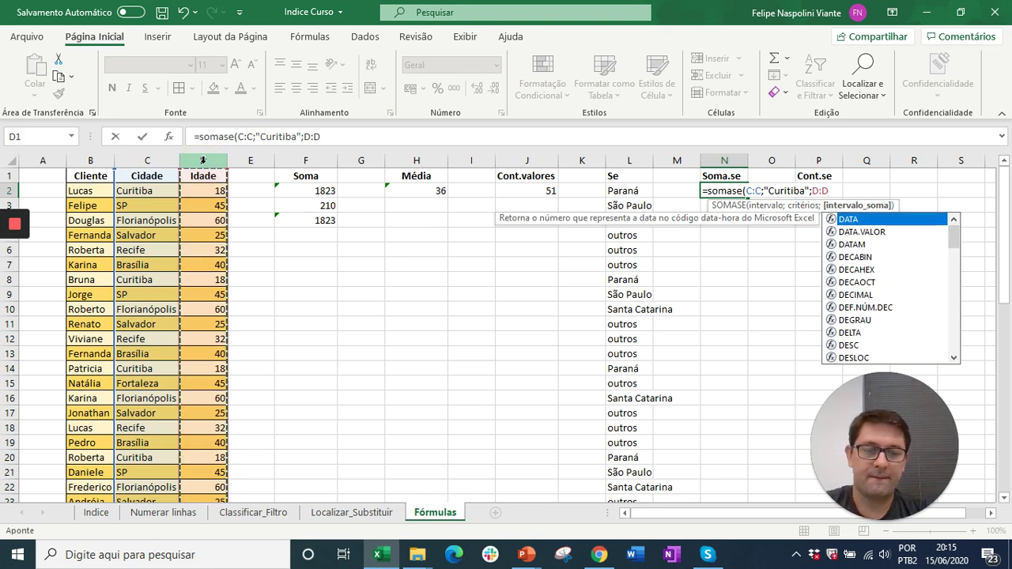
type(")")
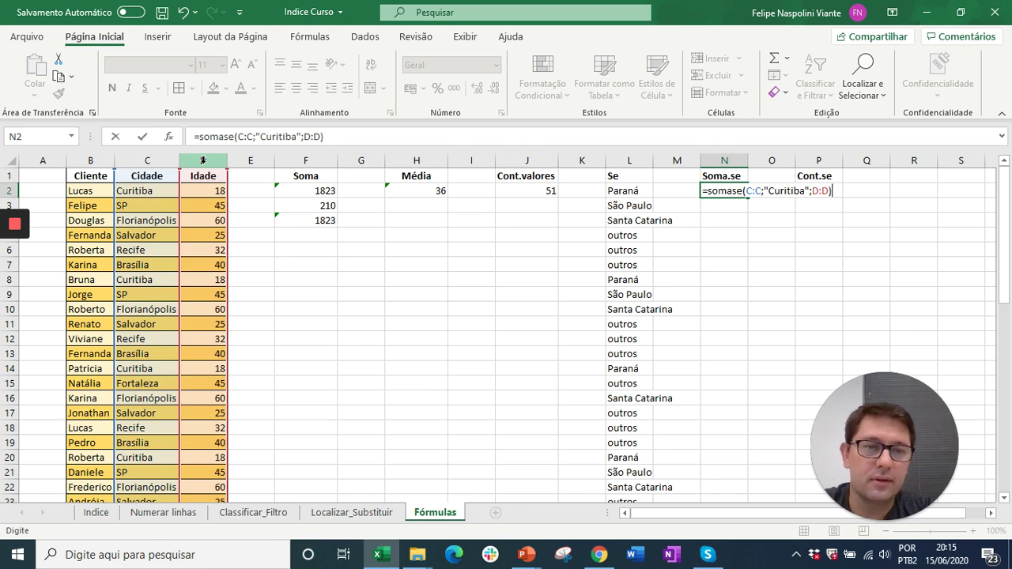
key("Return")
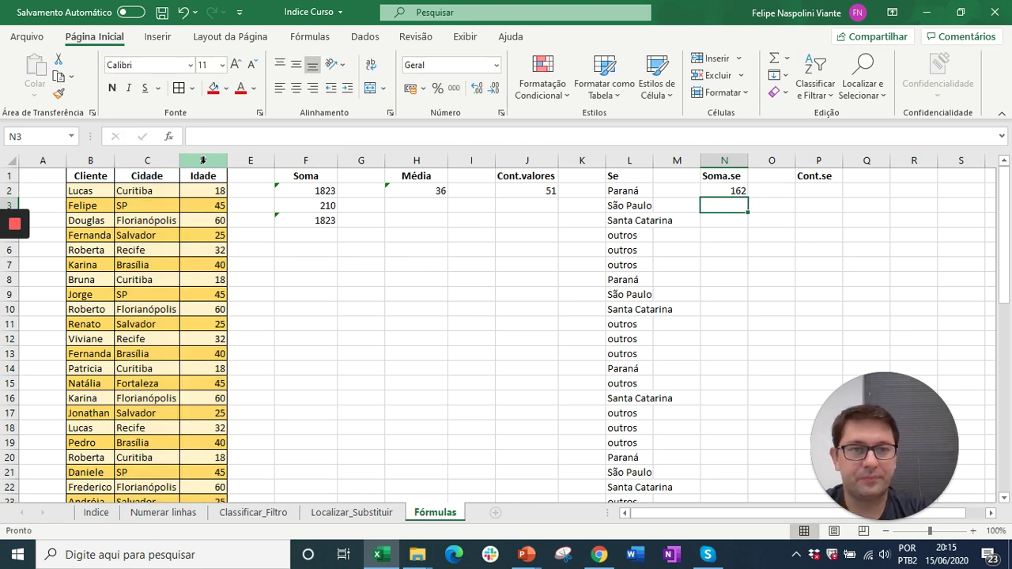
Change the criterion in N2's SOMASE formula to "Campinas", keeping the Cidade and Idade column ranges
left_click(721, 186)
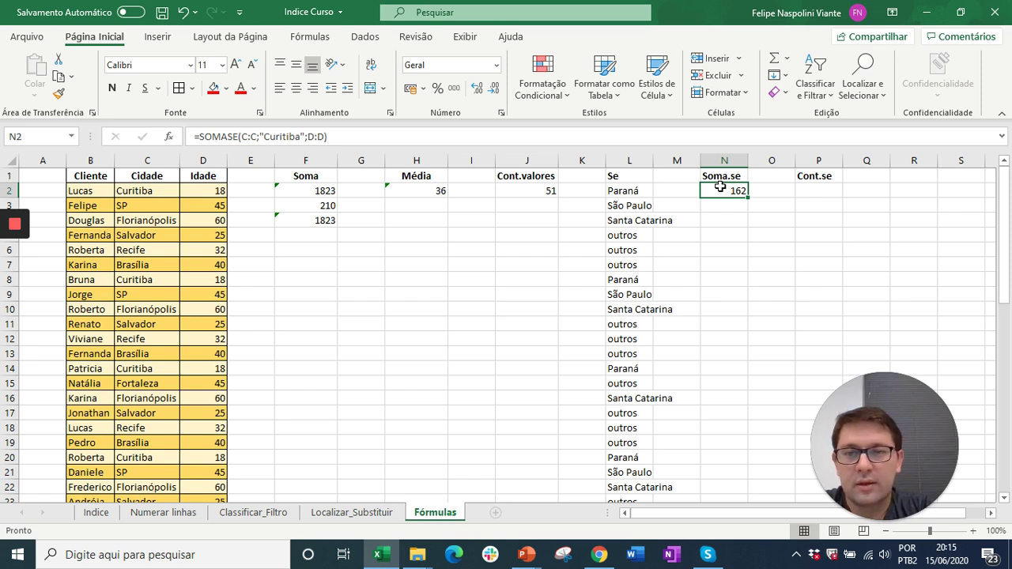
left_click(301, 136)
key("BackSpace")
key("BackSpace")
key("BackSpace")
key("BackSpace")
key("BackSpace")
key("BackSpace")
key("BackSpace")
type("ampinas")
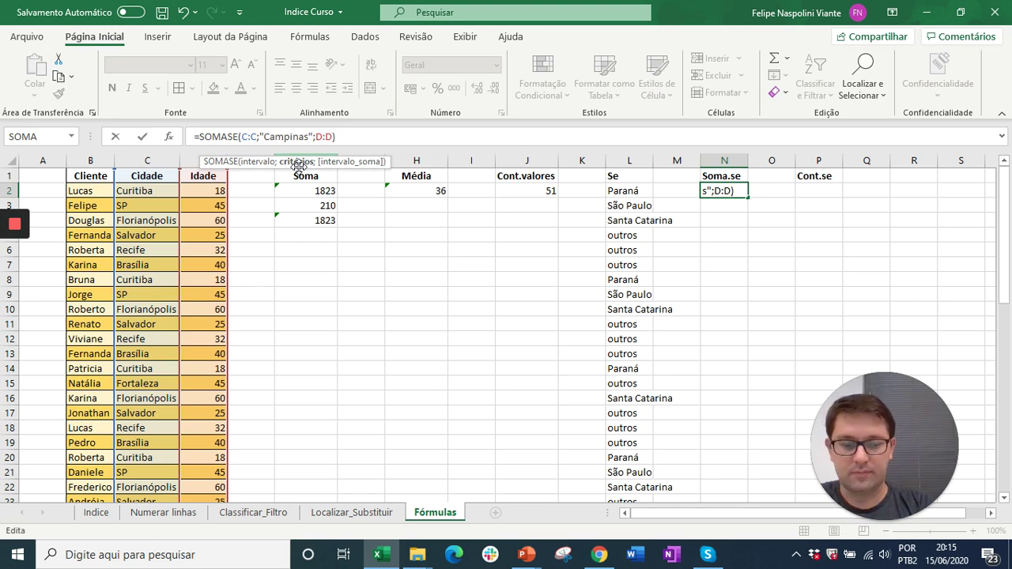
key("ctrl+Return")
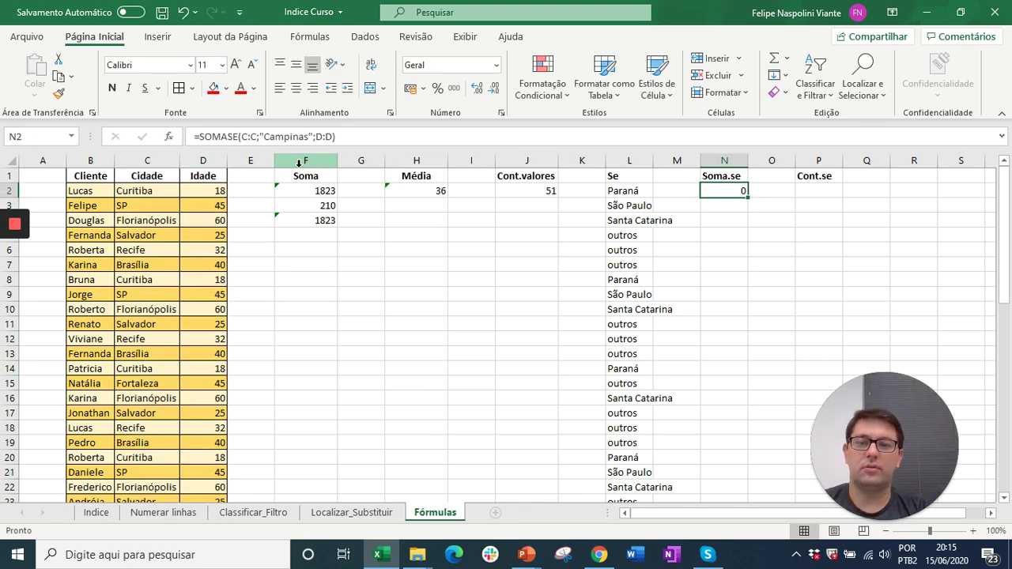
Set the criterion in N2's SOMASE formula back to "Curitiba"
left_click(307, 136)
key("BackSpace")
key("BackSpace")
key("BackSpace")
key("BackSpace")
key("BackSpace")
key("BackSpace")
key("BackSpace")
type("uritiba")
key("Return")
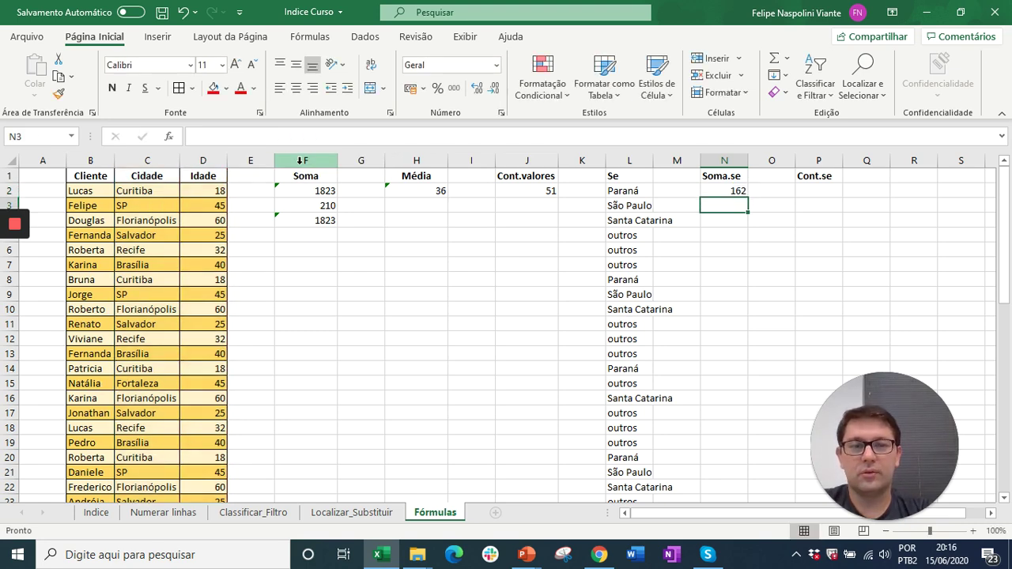
Review the SOMASE formula in N2 and the Soma and Se headings in F1 and L1
key("Up")
key("Up")
key("Down")
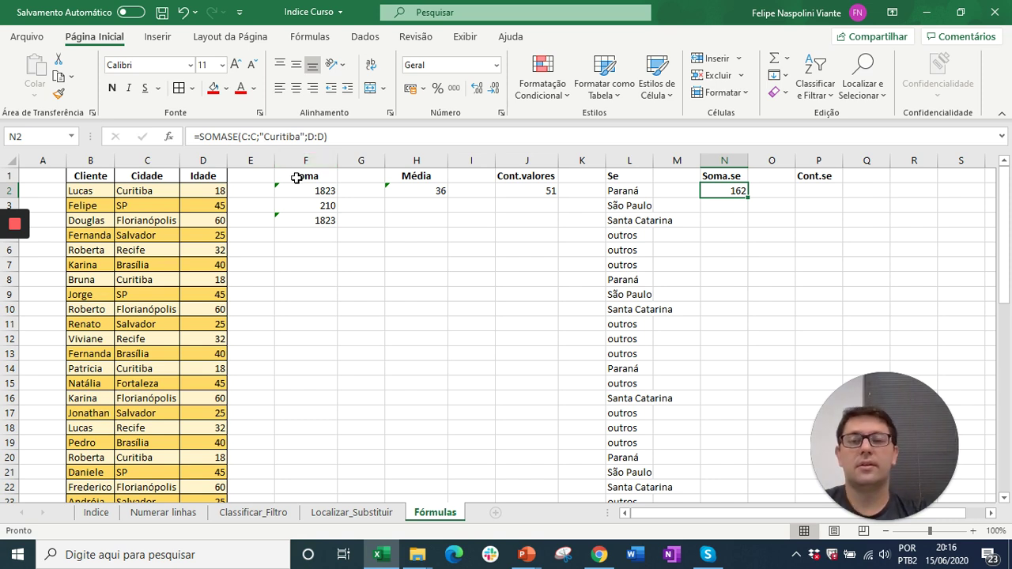
left_click(296, 178)
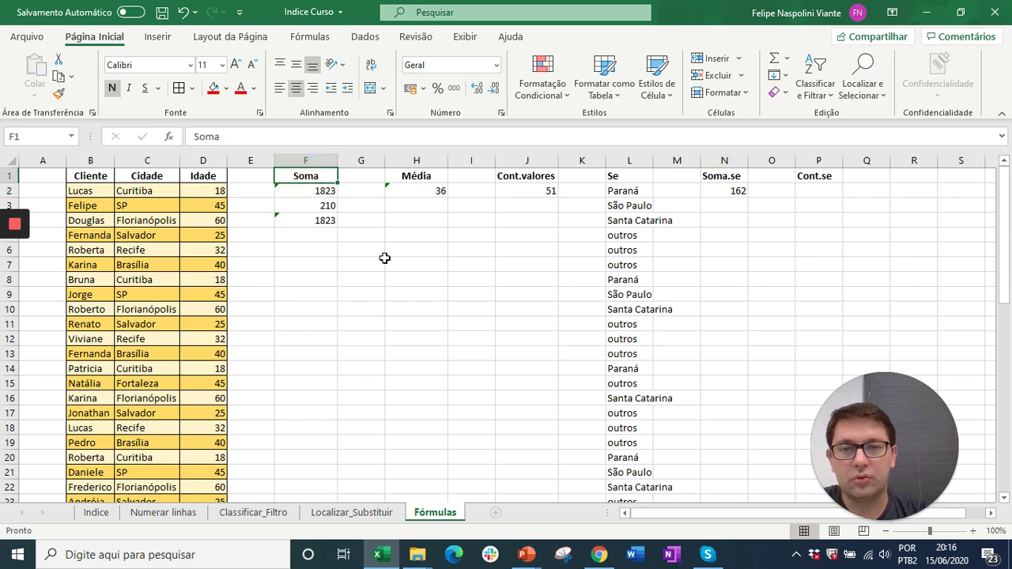
left_click(622, 176)
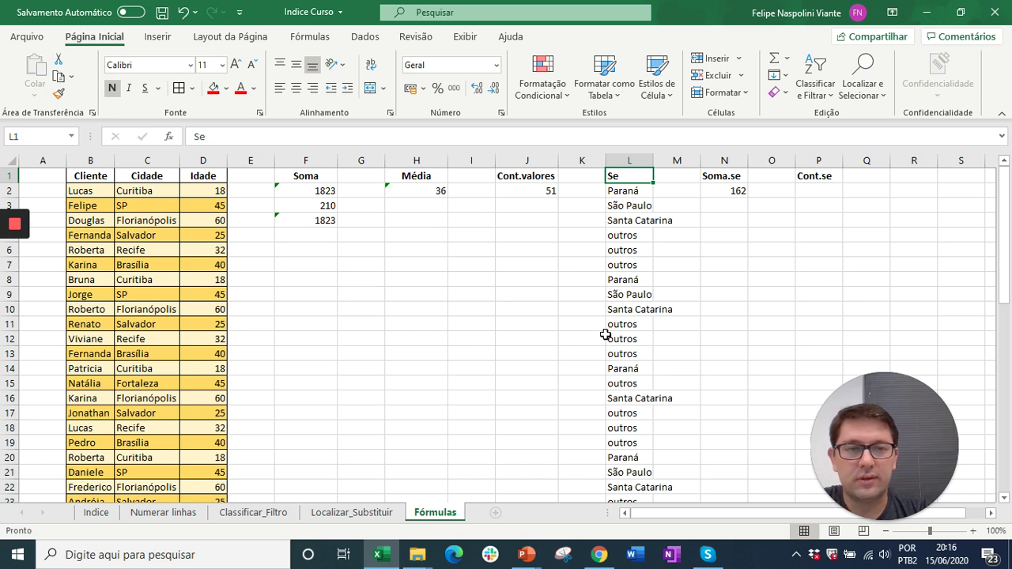
Enter a CONT.SE formula in P2 under Cont.se that counts "Curitiba" in the whole Cidade column C:C
left_click(823, 189)
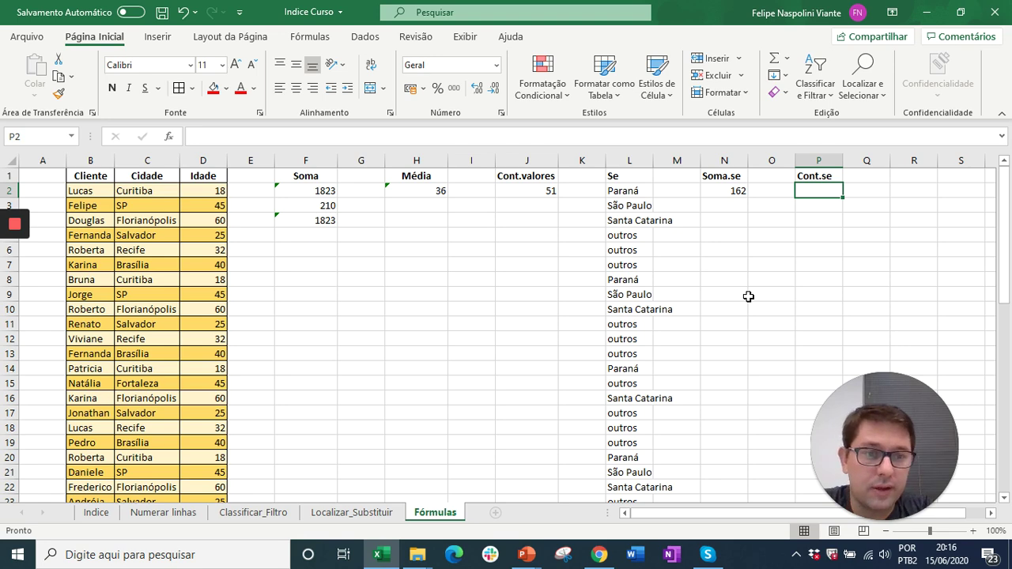
type("=")
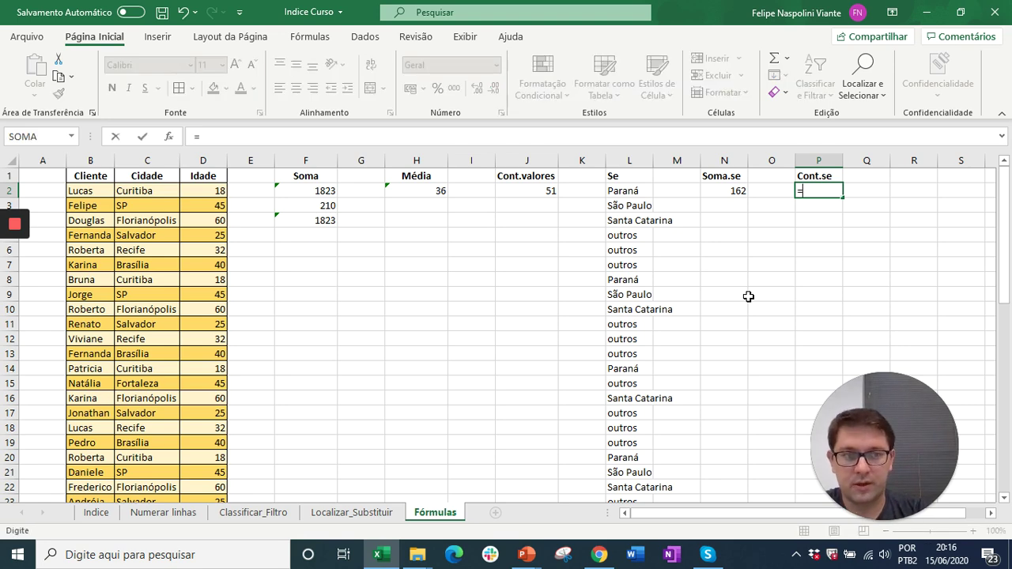
type("cont.se")
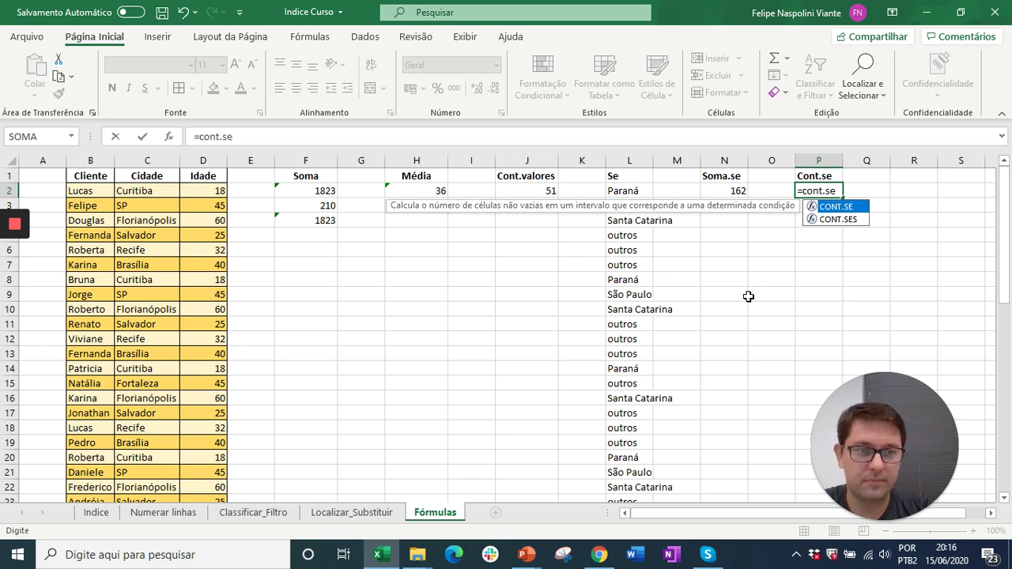
type("(")
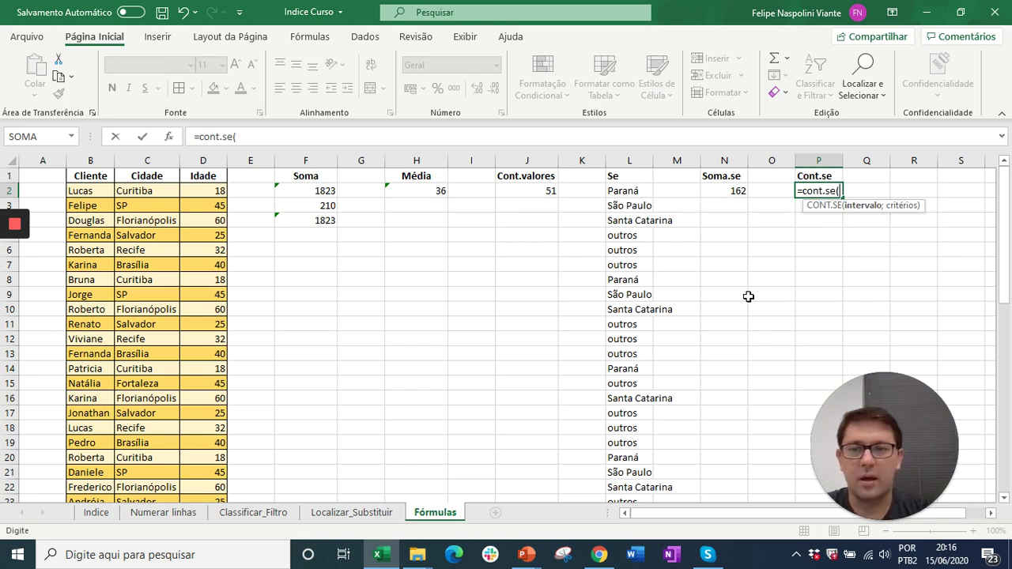
left_click(153, 160)
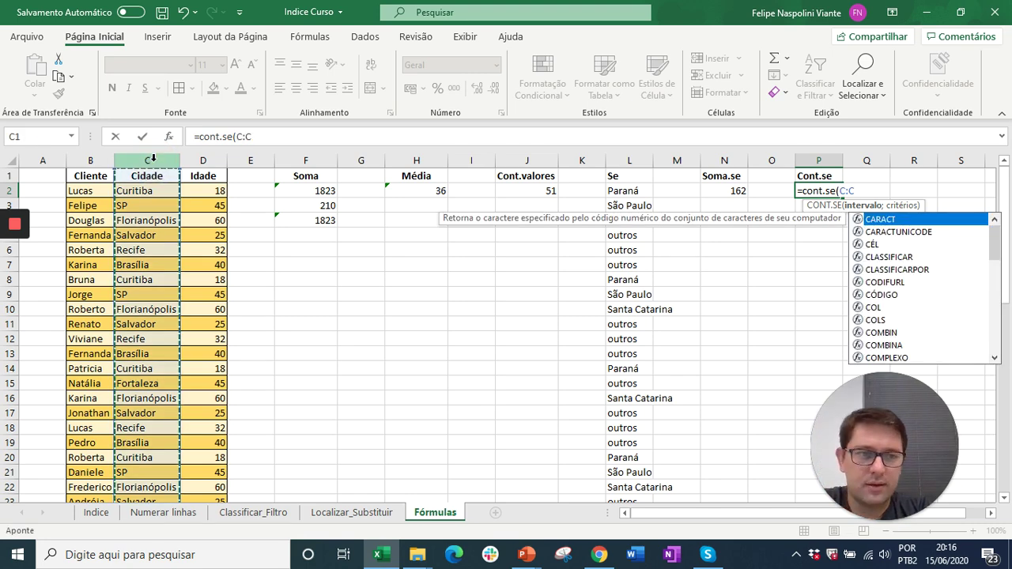
type(";")
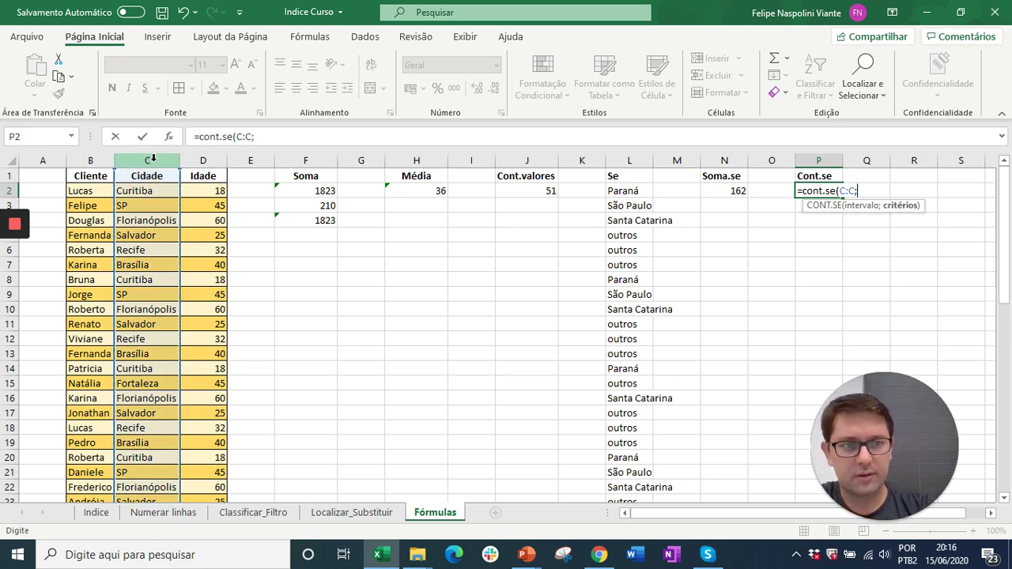
type("\"Curitiba\"")
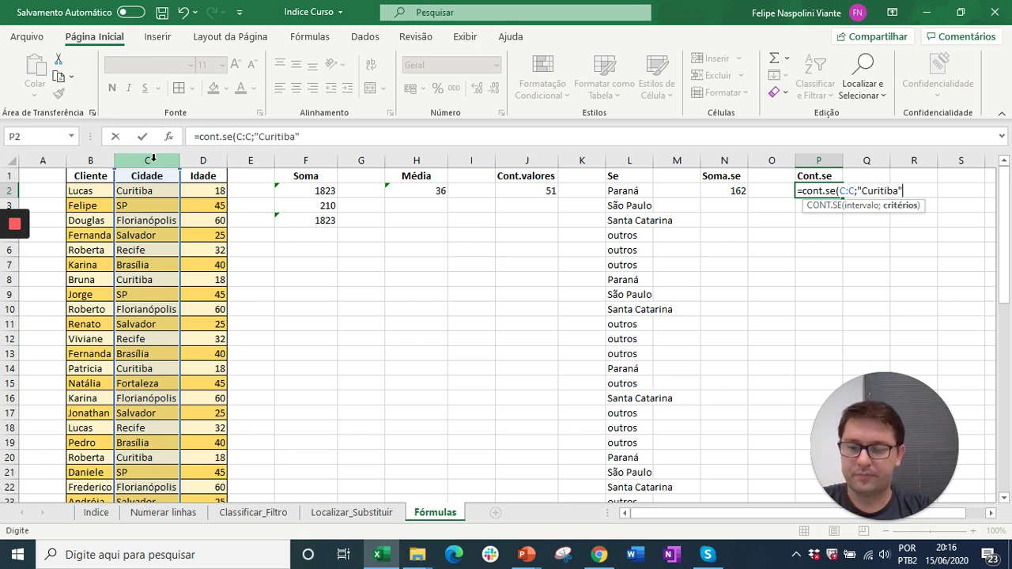
type(")")
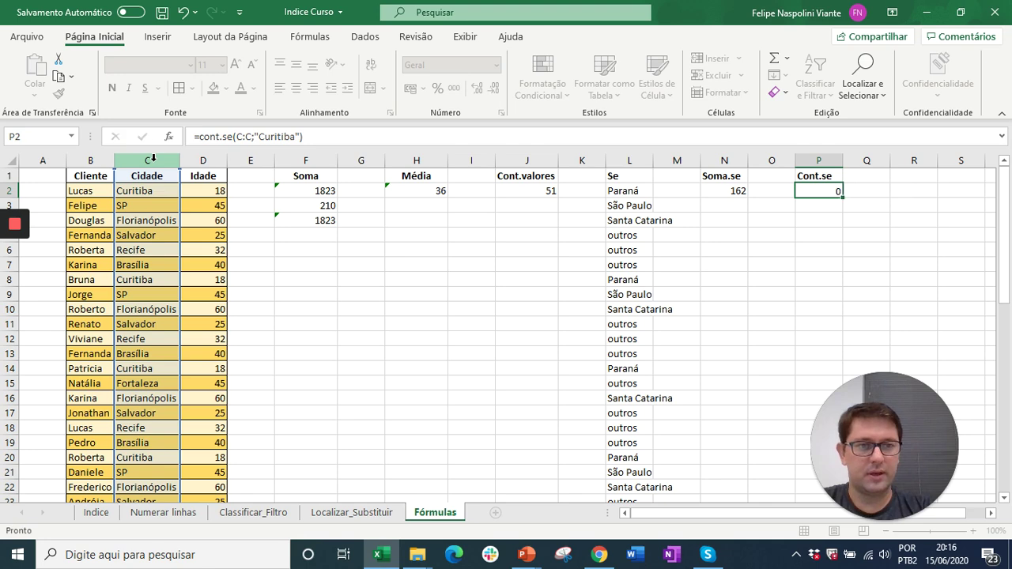
key("Return")
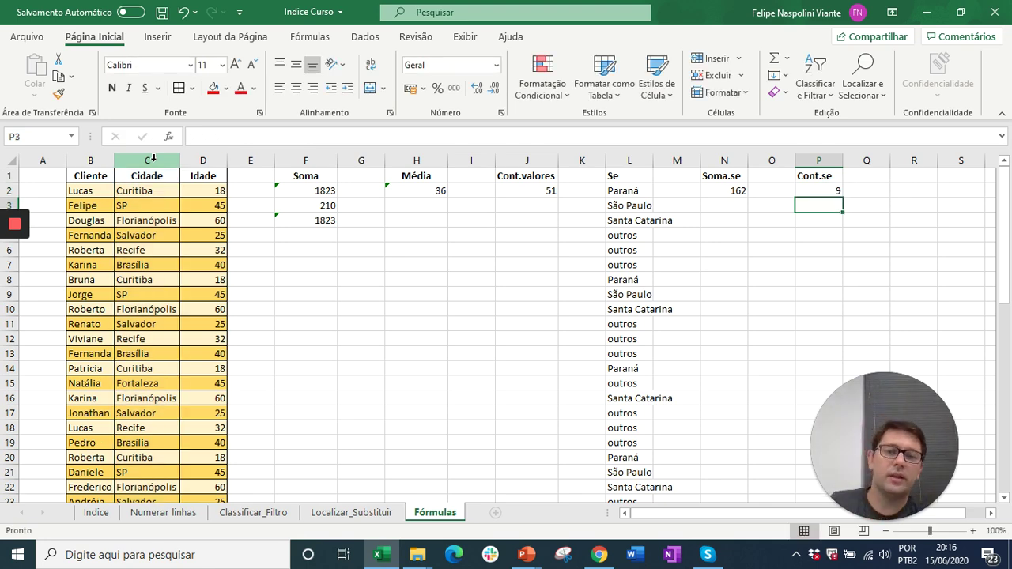